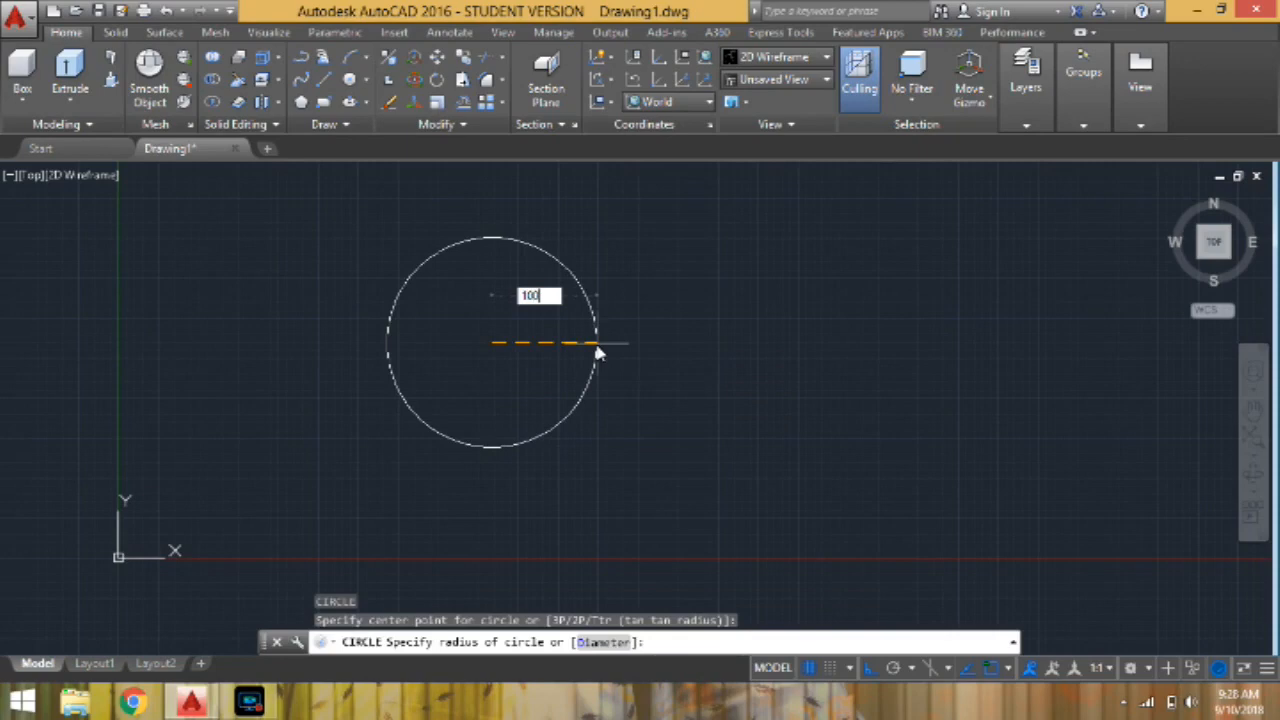
Finish the first circle with a radius of 100
{"action": "key", "text": "Return"}
{"action": "type", "text": "a"}
{"action": "key", "text": "Return"}
{"action": "type", "text": "a"}
{"action": "key", "text": "Return"}
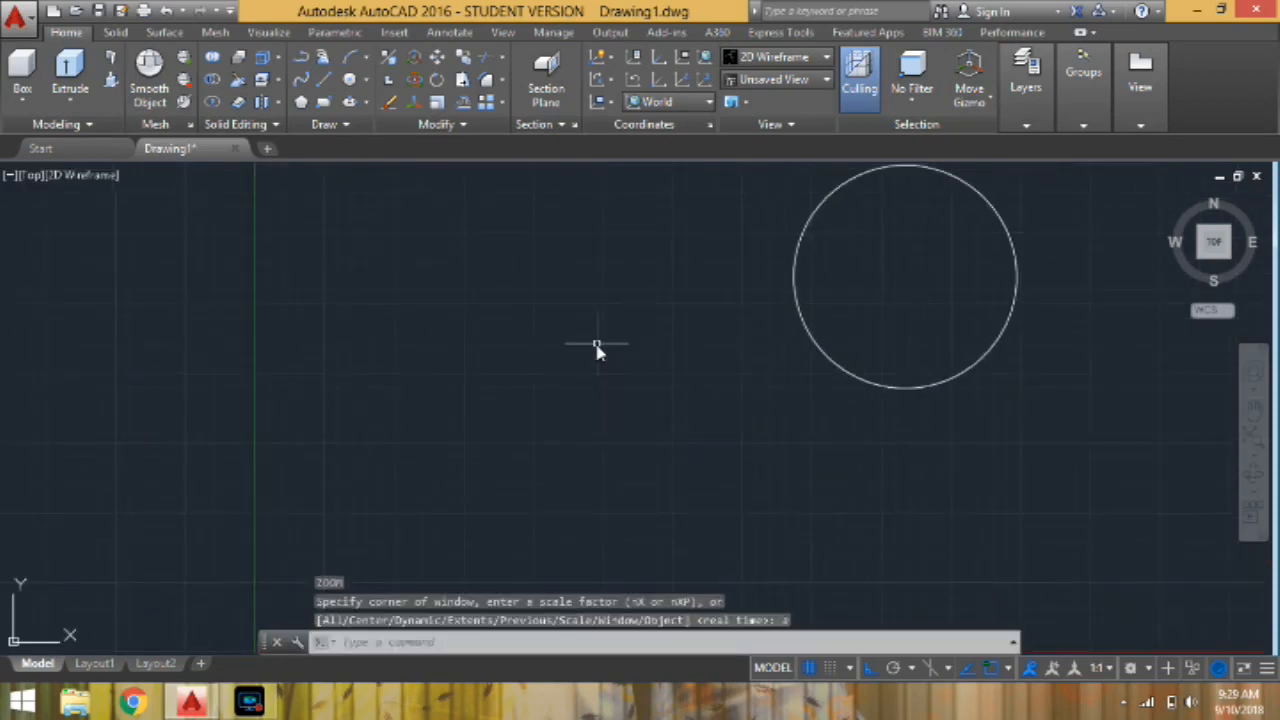
Draw a circle of radius 10 centred on the right-hand quadrant of the large circle
{"action": "middle_click_drag", "start_coordinate": [681, 356], "coordinate": [434, 420]}
{"action": "scroll", "coordinate": [700, 358], "scroll_direction": "up", "scroll_amount": 3}
{"action": "type", "text": "c"}
{"action": "key", "text": "Return"}
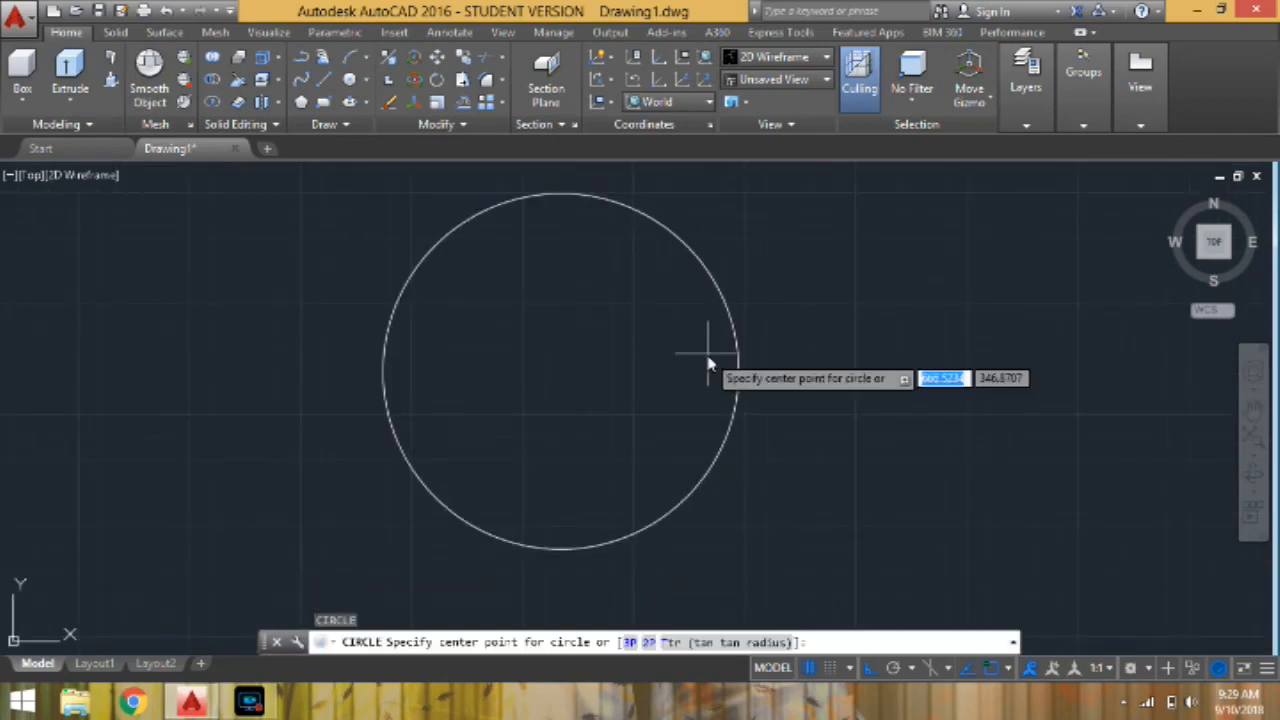
{"action": "left_click", "coordinate": [733, 374]}
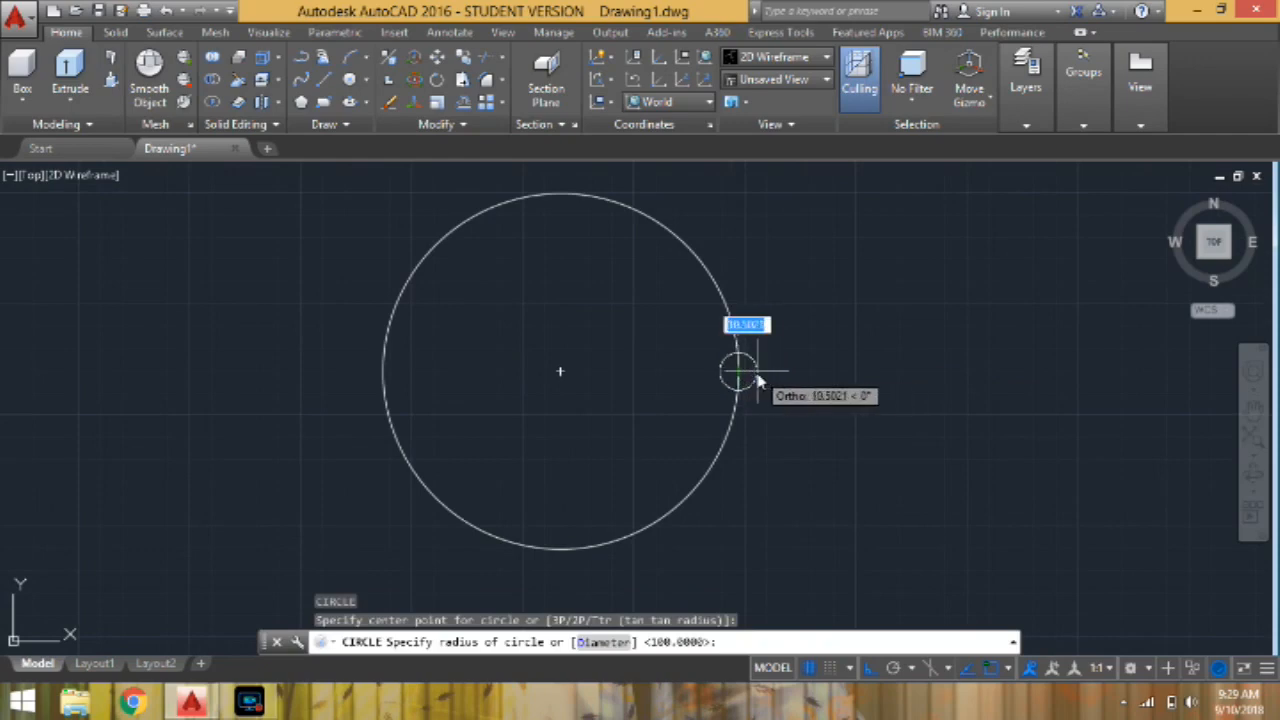
{"action": "type", "text": "10"}
{"action": "key", "text": "Return"}
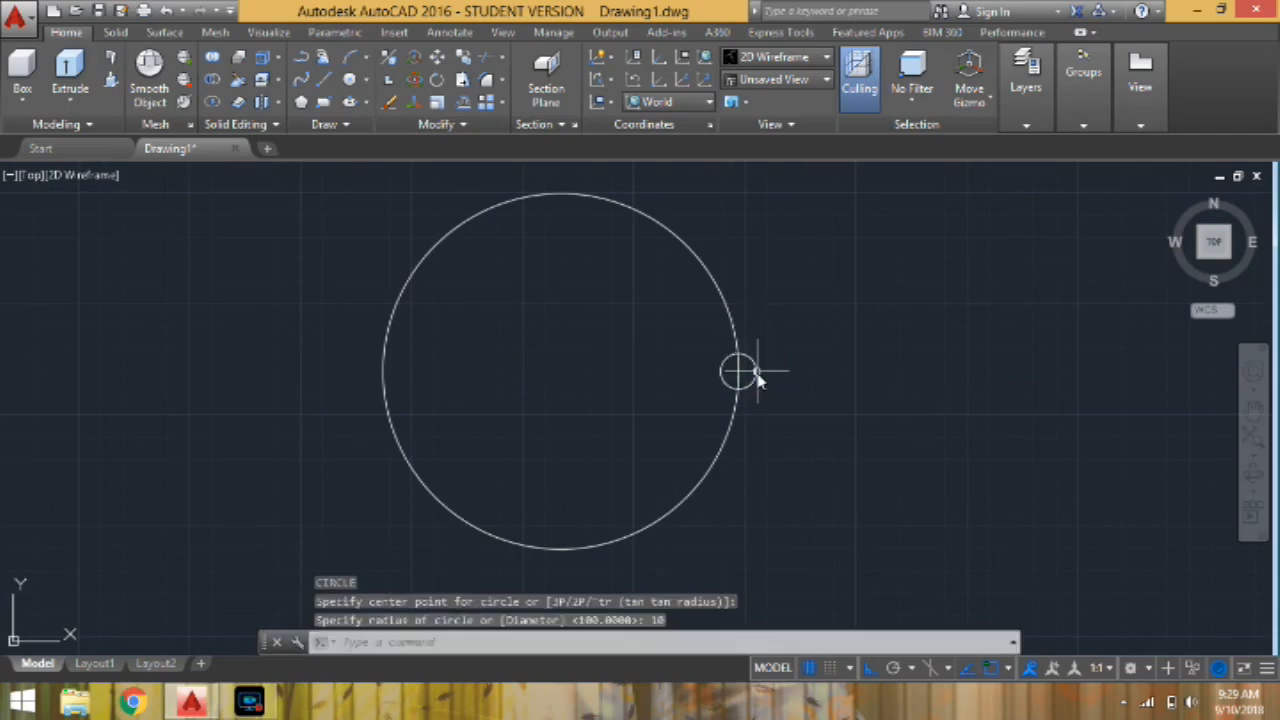
Create a polar array of the small circle around the centre of the large circle
{"action": "scroll", "coordinate": [763, 373], "scroll_direction": "up", "scroll_amount": 2}
{"action": "left_click", "coordinate": [766, 364]}
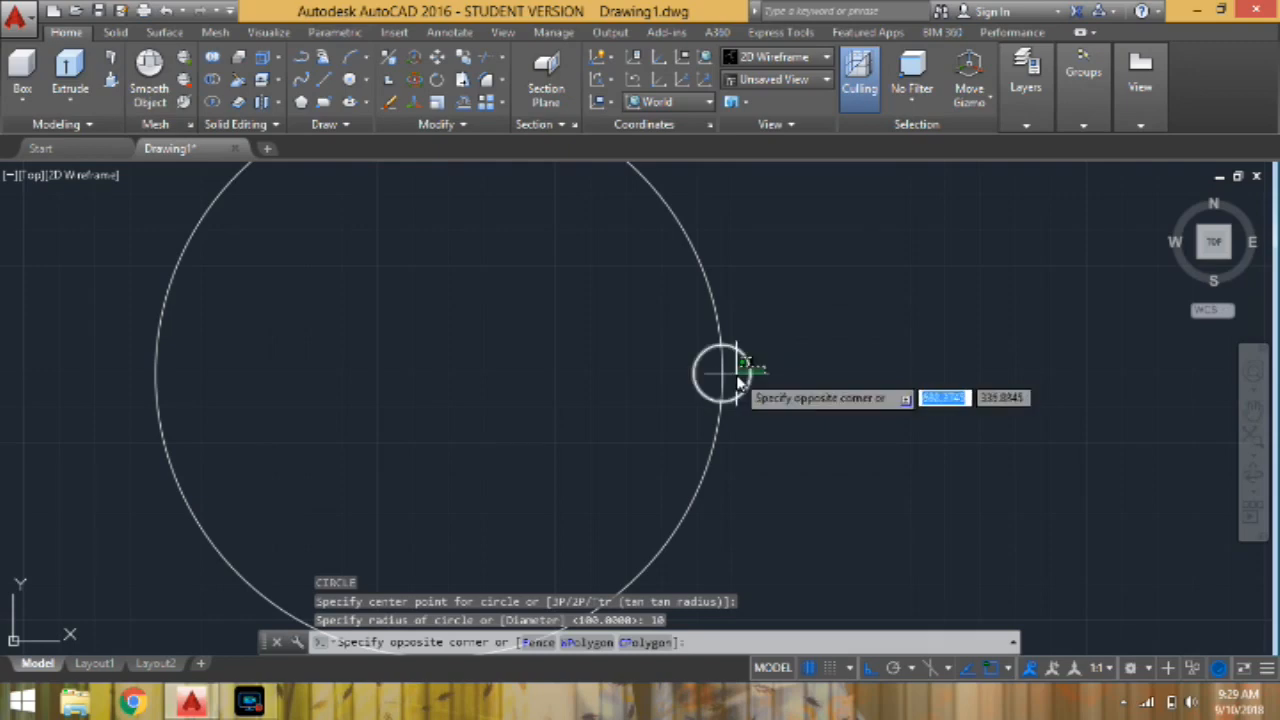
{"action": "left_click", "coordinate": [737, 381]}
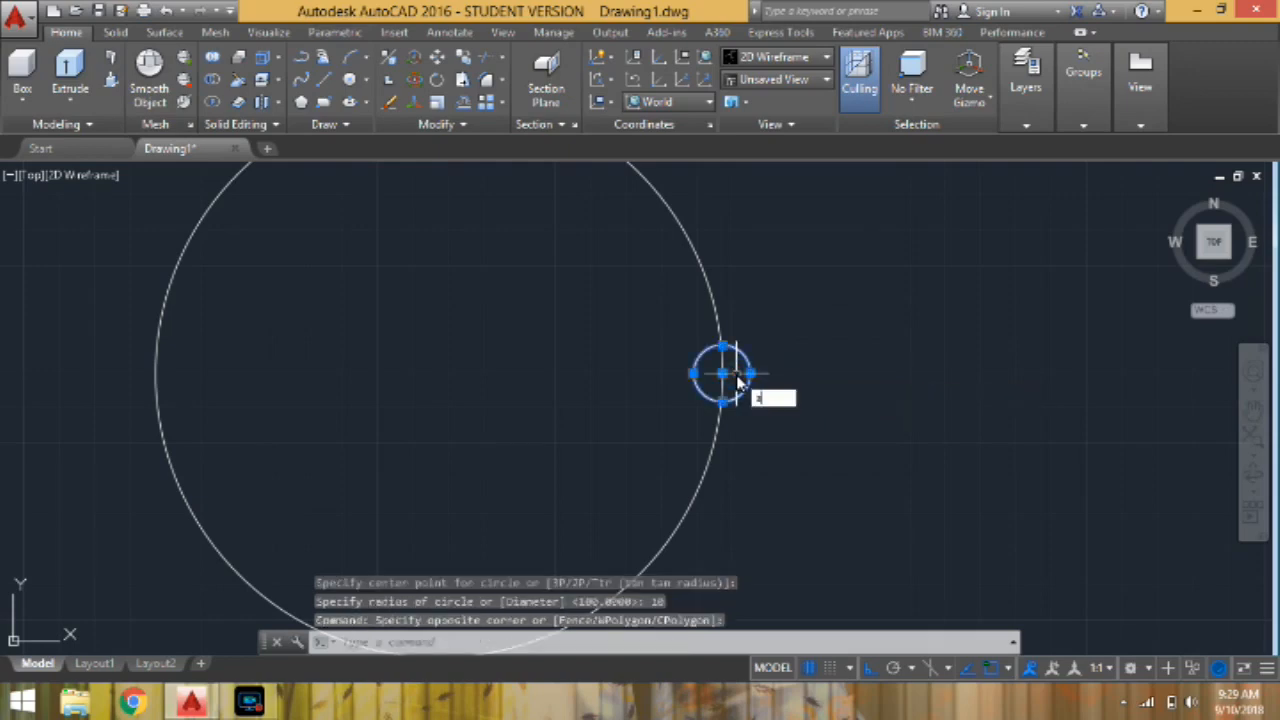
{"action": "type", "text": "ar"}
{"action": "key", "text": "Return"}
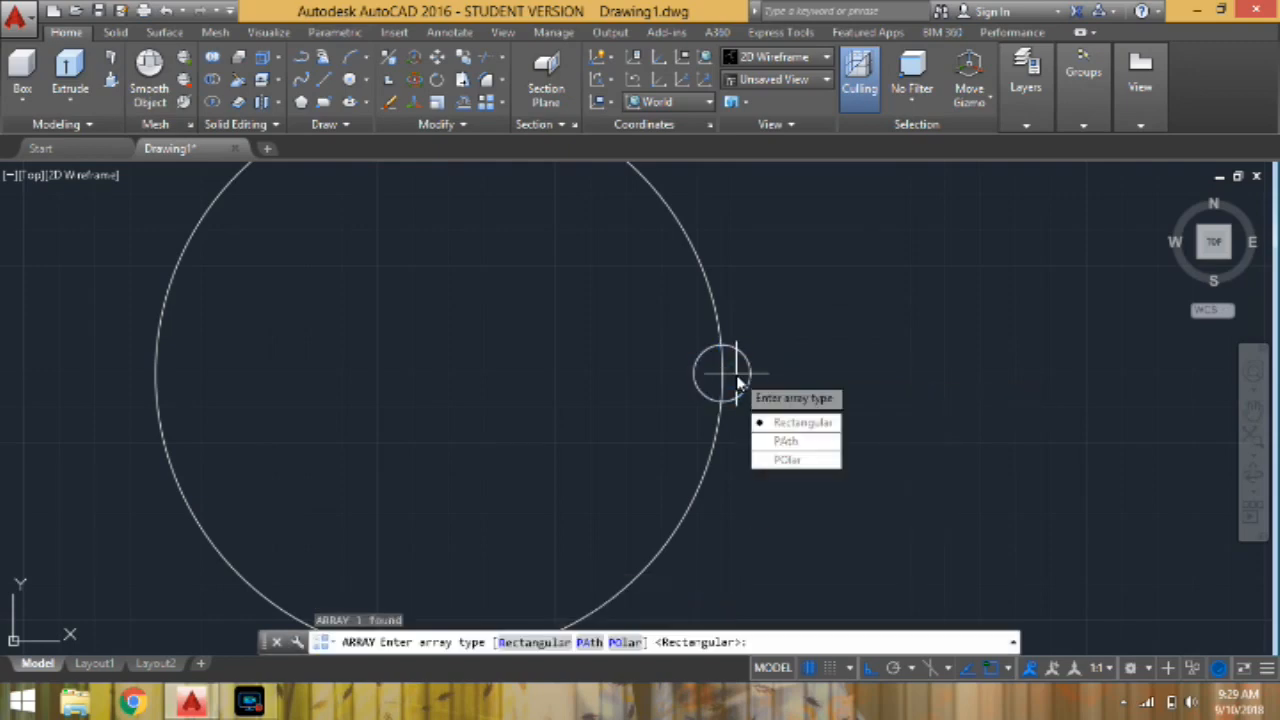
{"action": "type", "text": "po"}
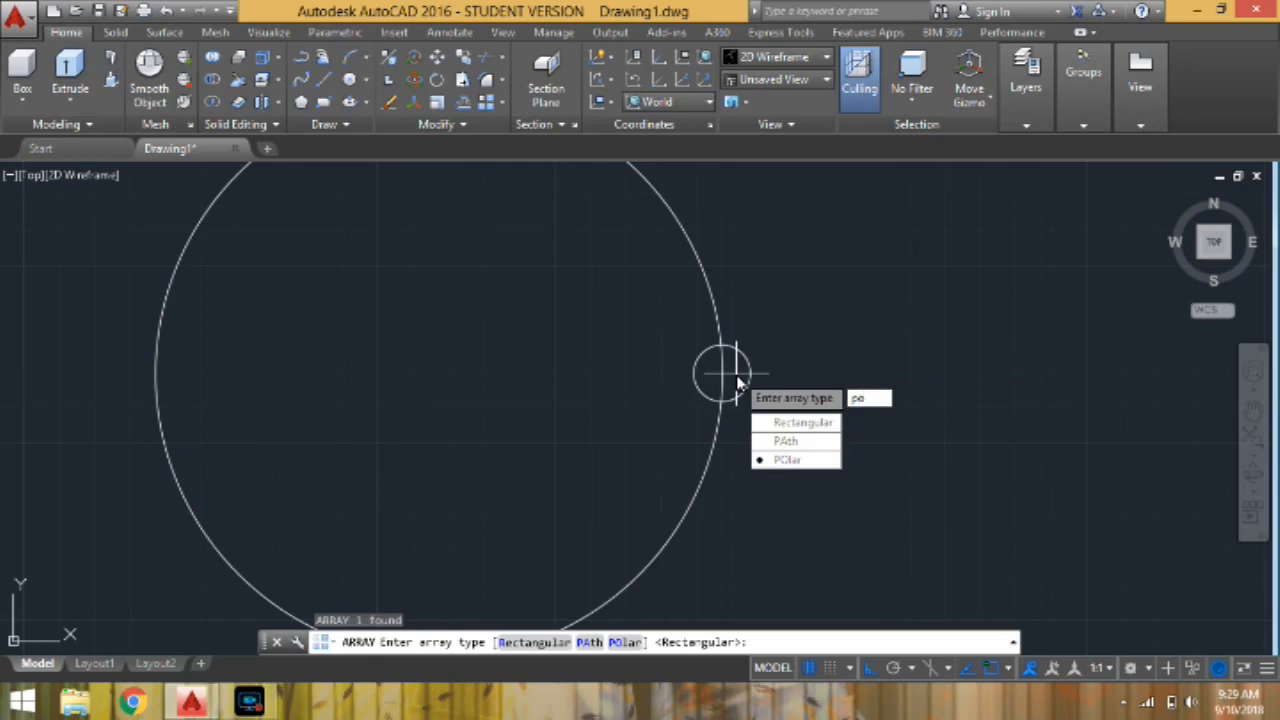
{"action": "key", "text": "Return"}
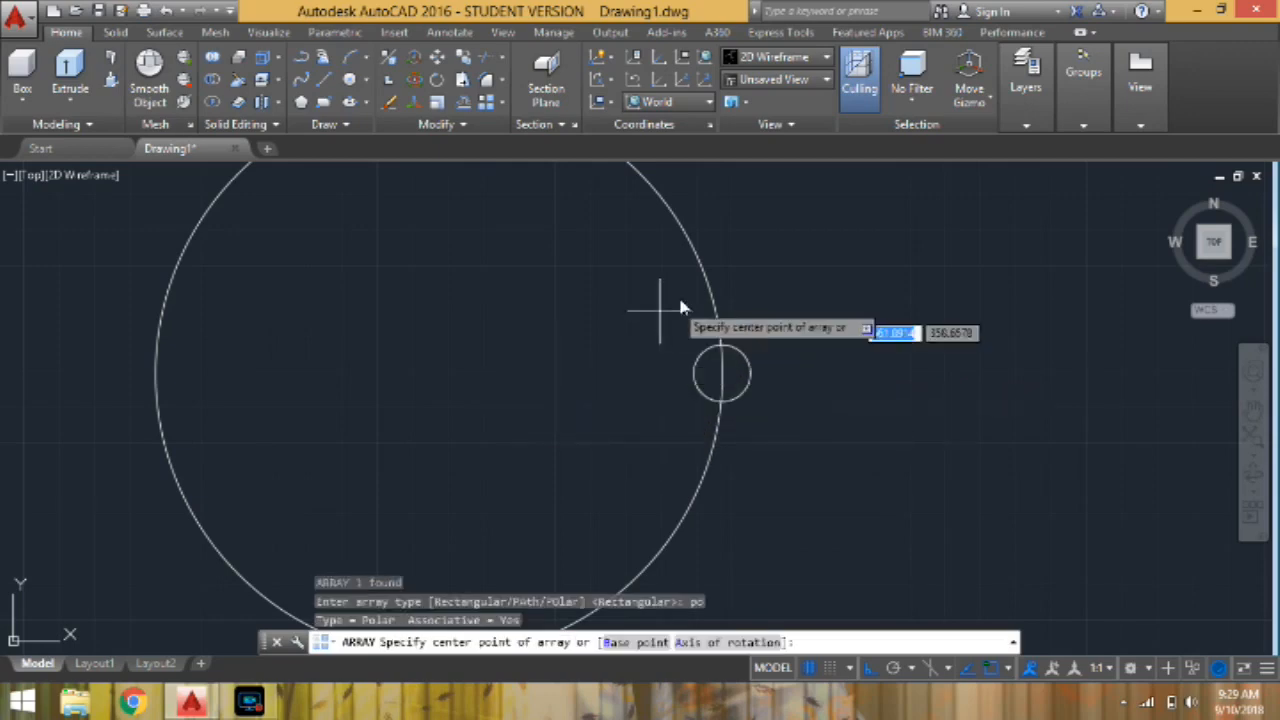
{"action": "left_click", "coordinate": [437, 377]}
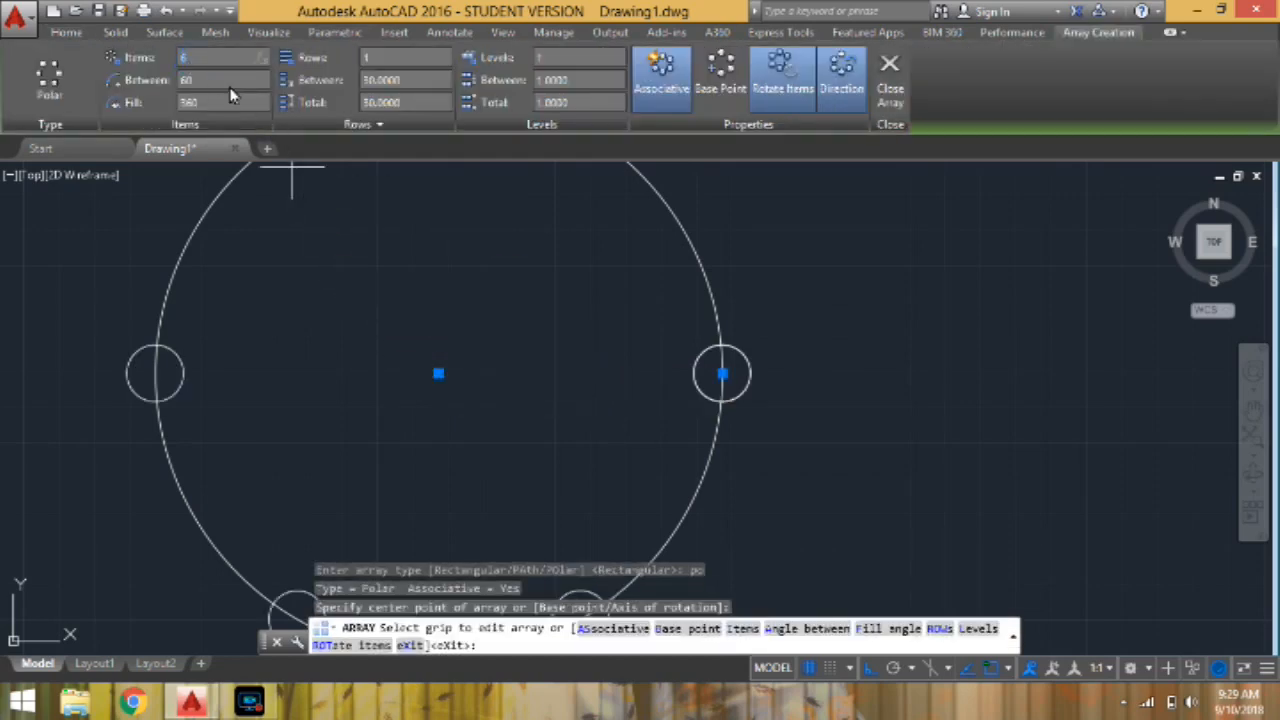
Set the polar array to 30 items, make it non-associative and finish it
{"action": "type", "text": "30"}
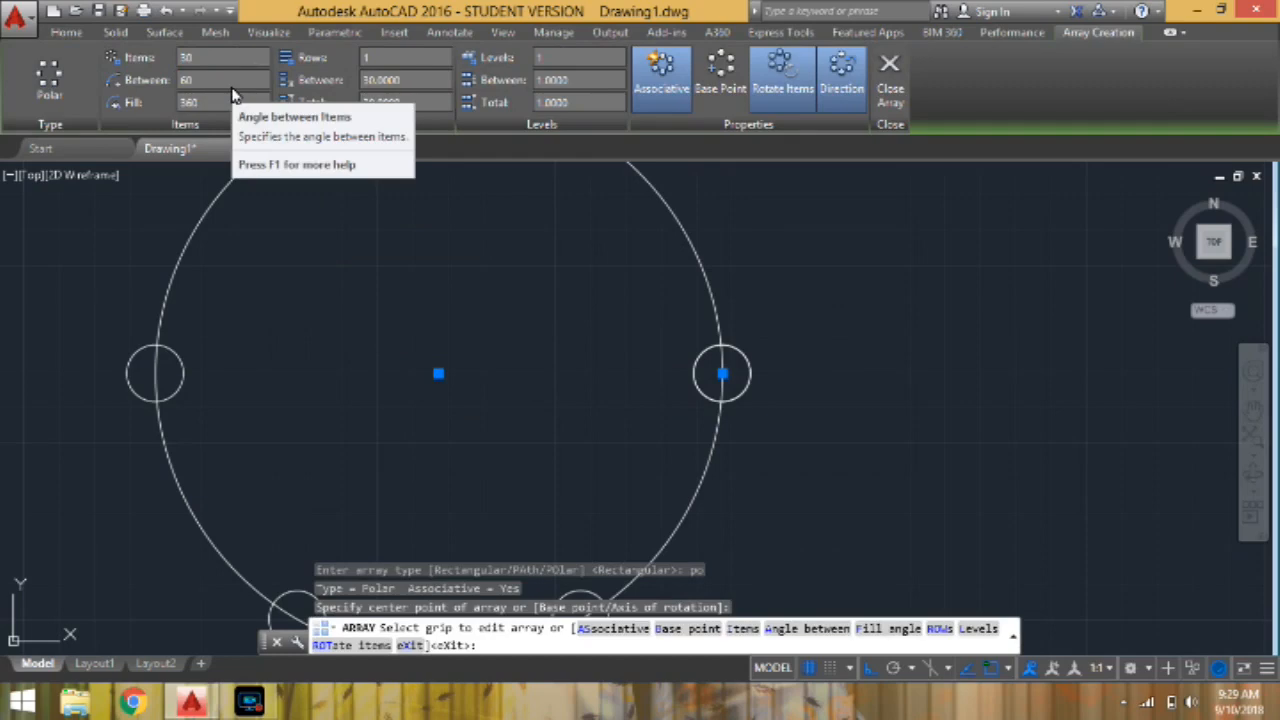
{"action": "key", "text": "Return"}
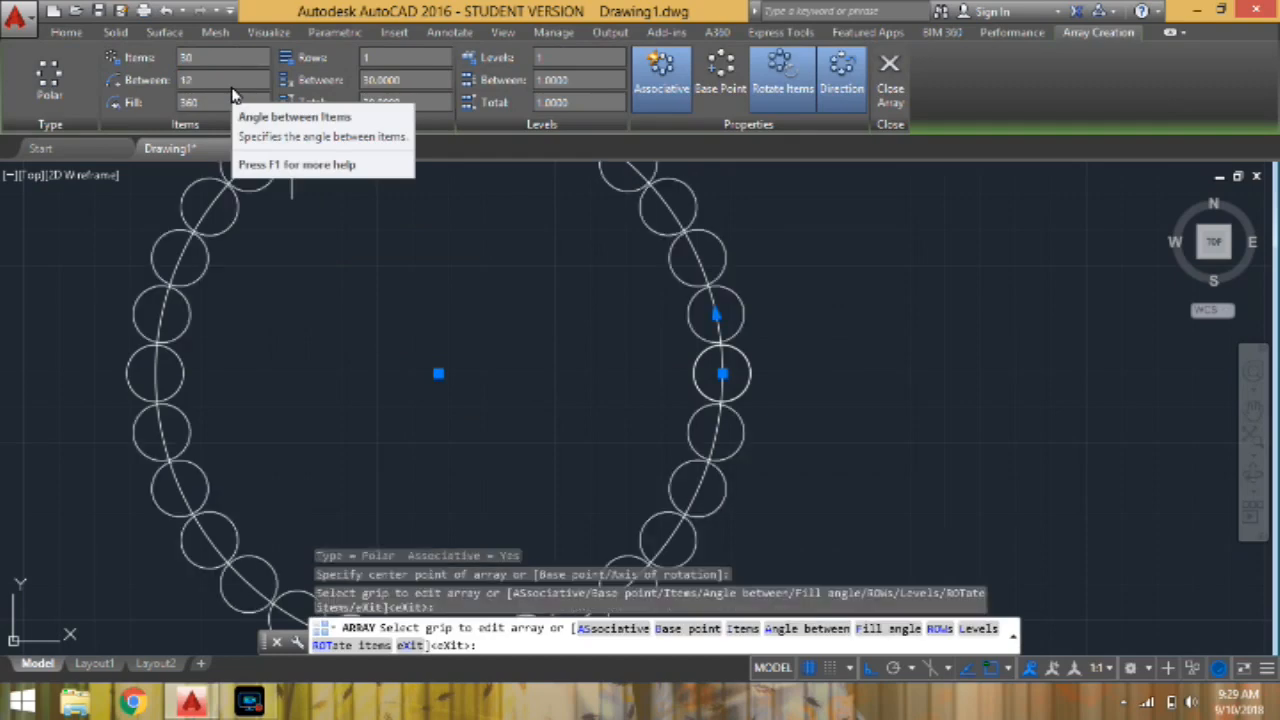
{"action": "left_click", "coordinate": [657, 104]}
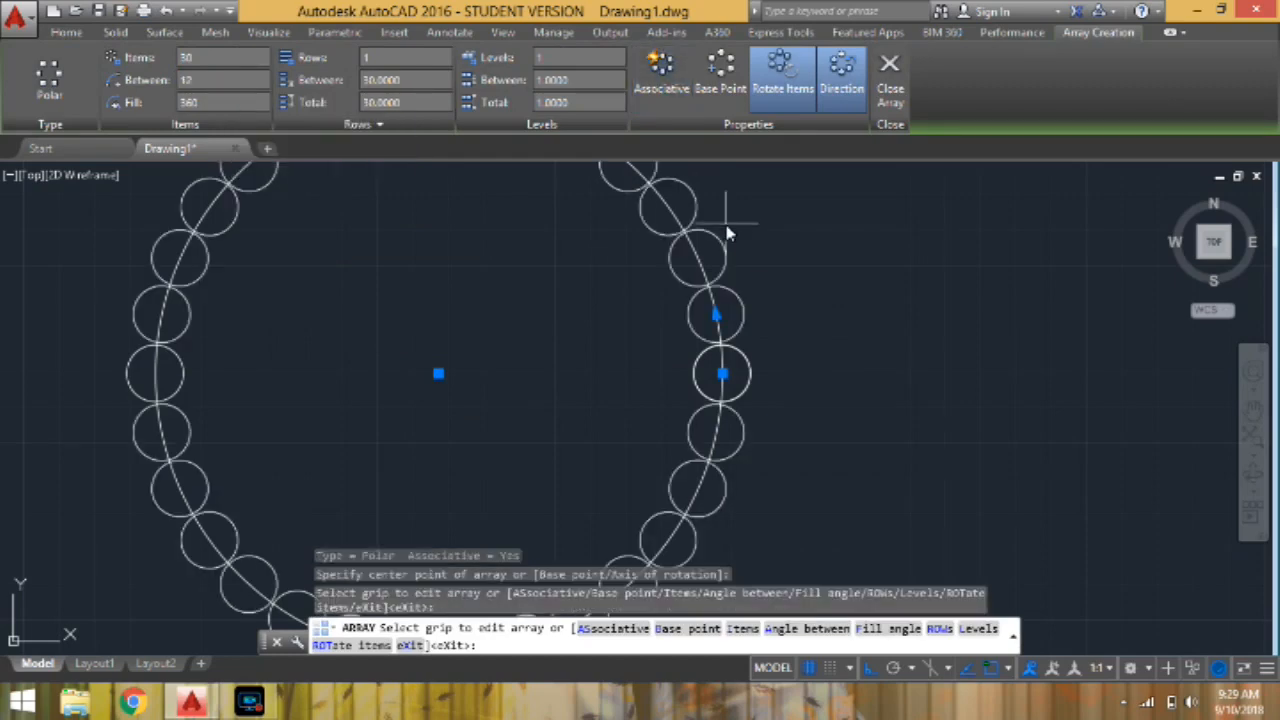
{"action": "key", "text": "Return"}
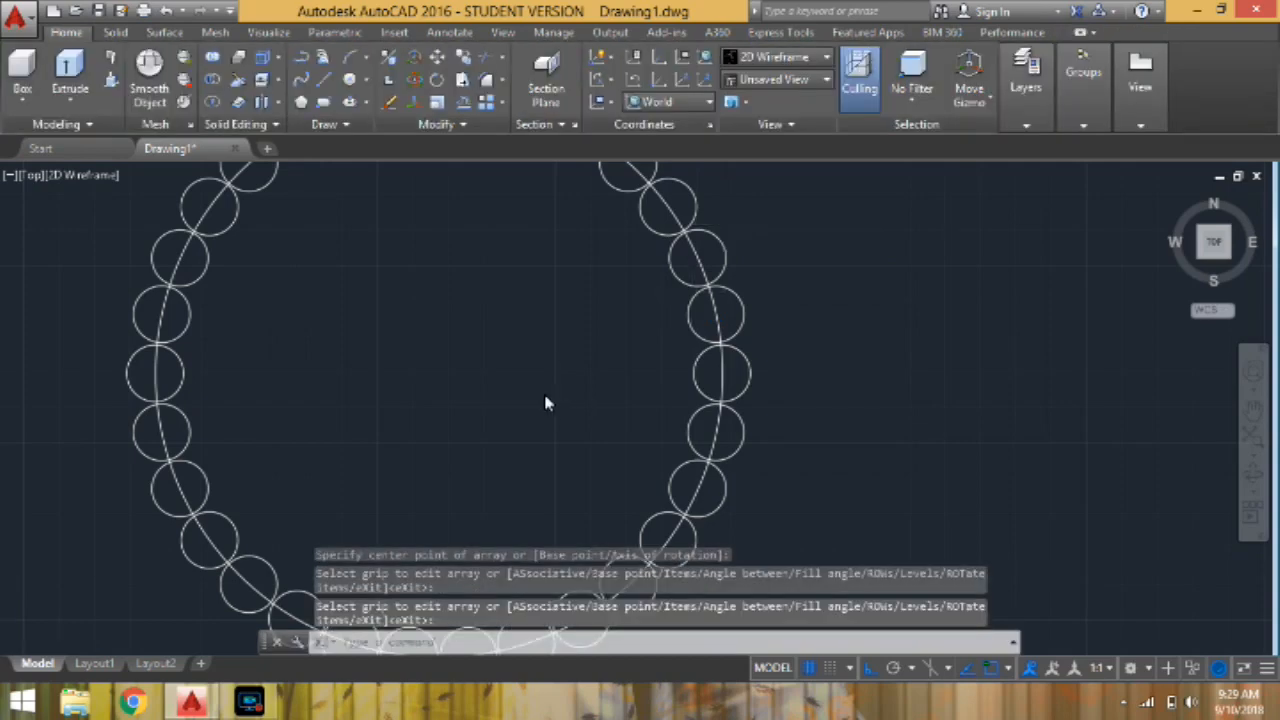
Trim the large circle and the outer portions of all the small circles, leaving only a scalloped gear outline
{"action": "scroll", "coordinate": [535, 377], "scroll_direction": "down", "scroll_amount": 3}
{"action": "middle_click_drag", "start_coordinate": [448, 355], "coordinate": [526, 360]}
{"action": "key", "text": "Escape"}
{"action": "key", "text": "Escape"}
{"action": "key", "text": "Escape"}
{"action": "scroll", "coordinate": [560, 233], "scroll_direction": "up", "scroll_amount": 4}
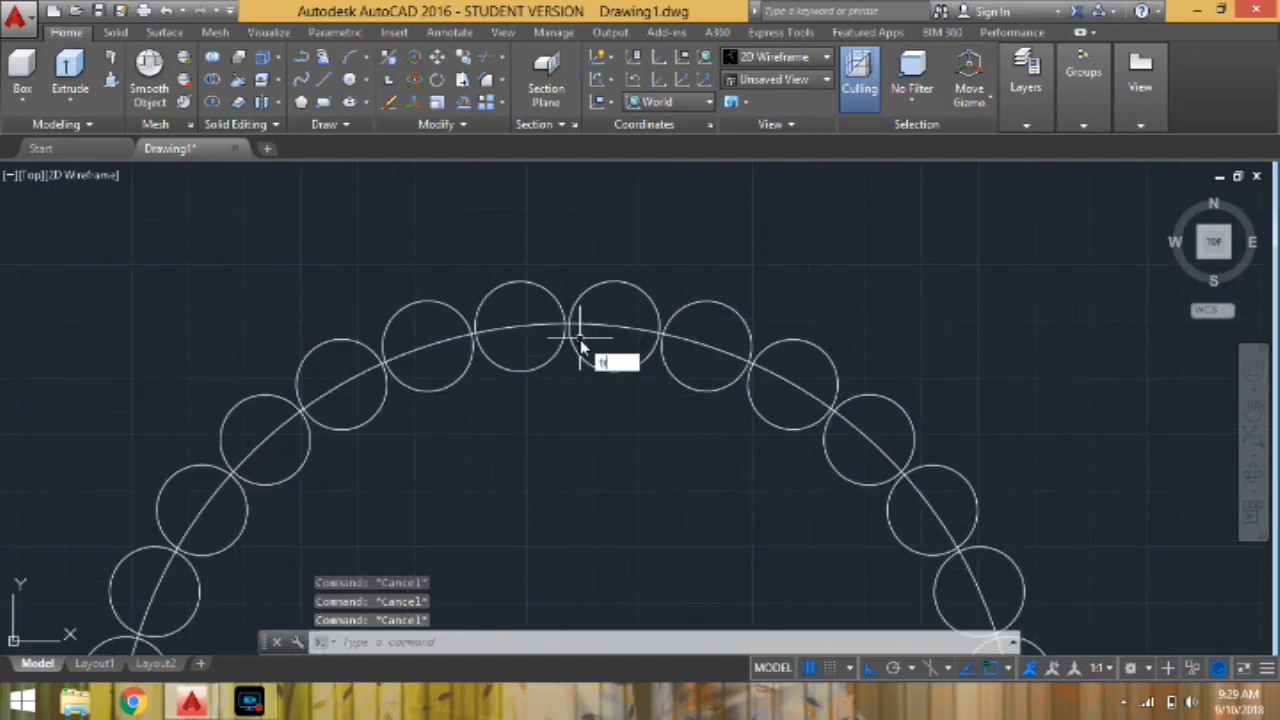
{"action": "key", "text": "Return"}
{"action": "key", "text": "Return"}
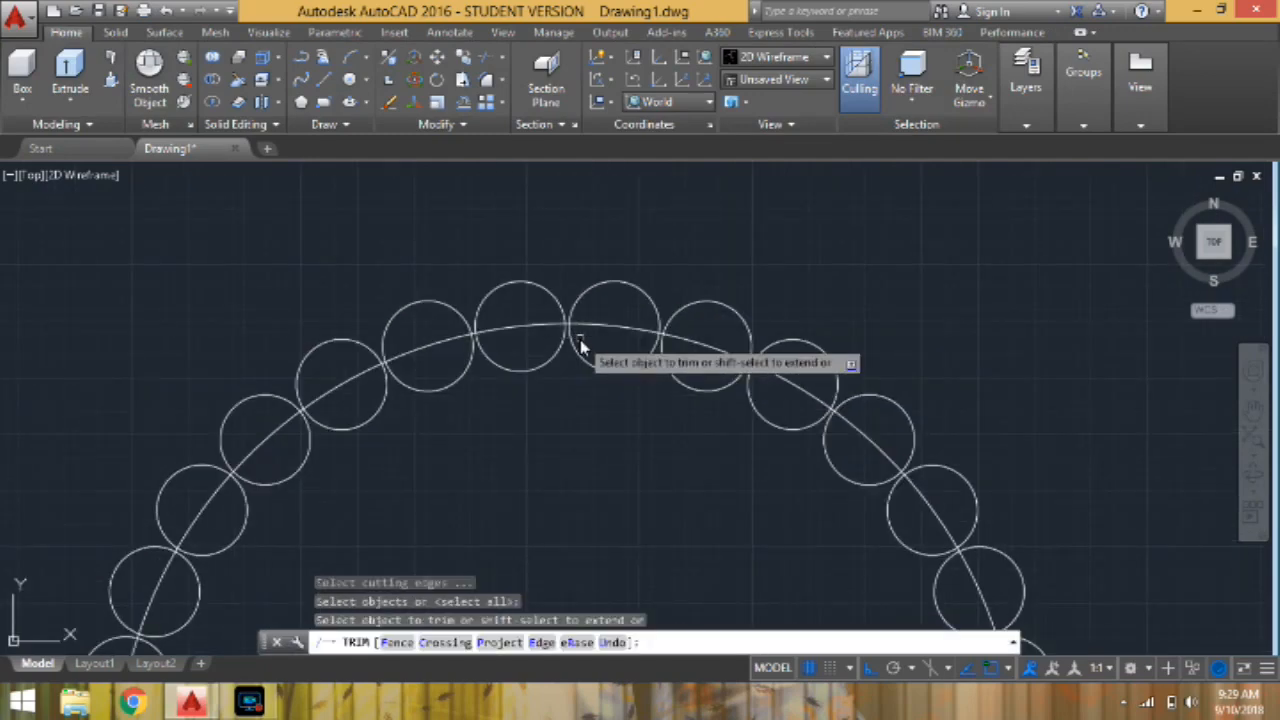
{"action": "left_click", "coordinate": [518, 347]}
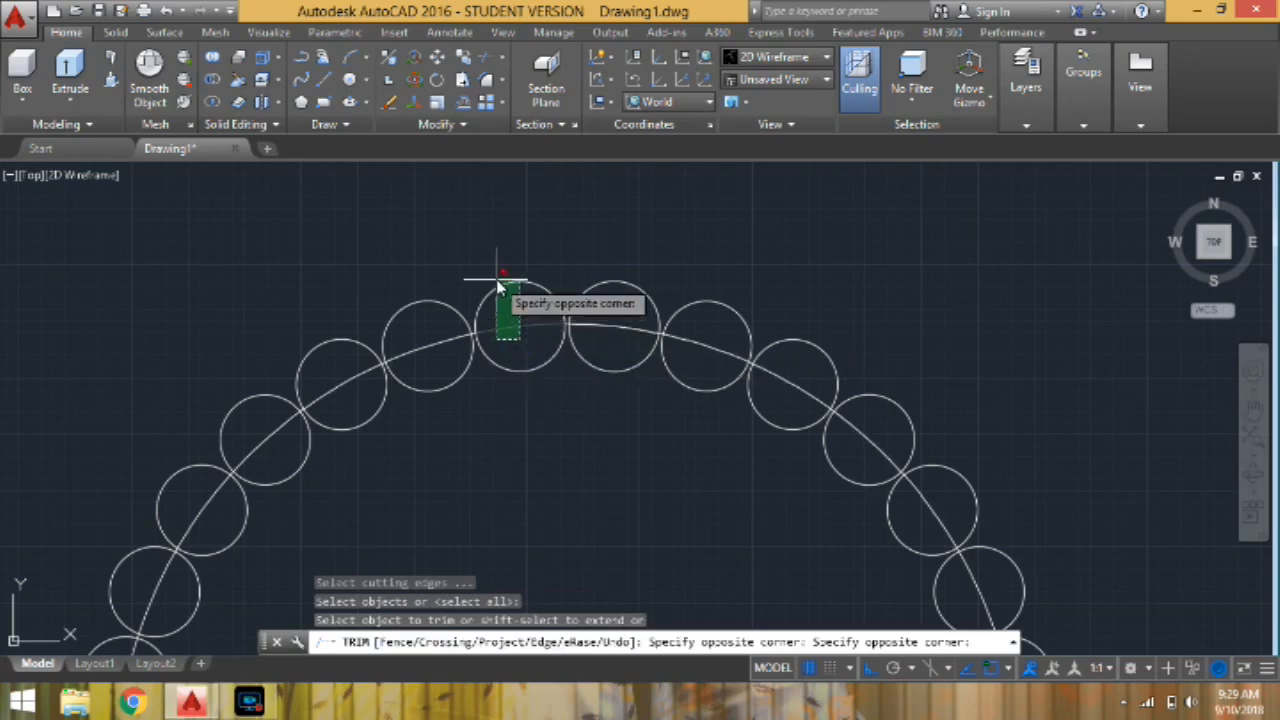
{"action": "left_click", "coordinate": [495, 280]}
{"action": "left_click", "coordinate": [429, 357]}
{"action": "left_click", "coordinate": [414, 286]}
{"action": "left_click", "coordinate": [529, 329]}
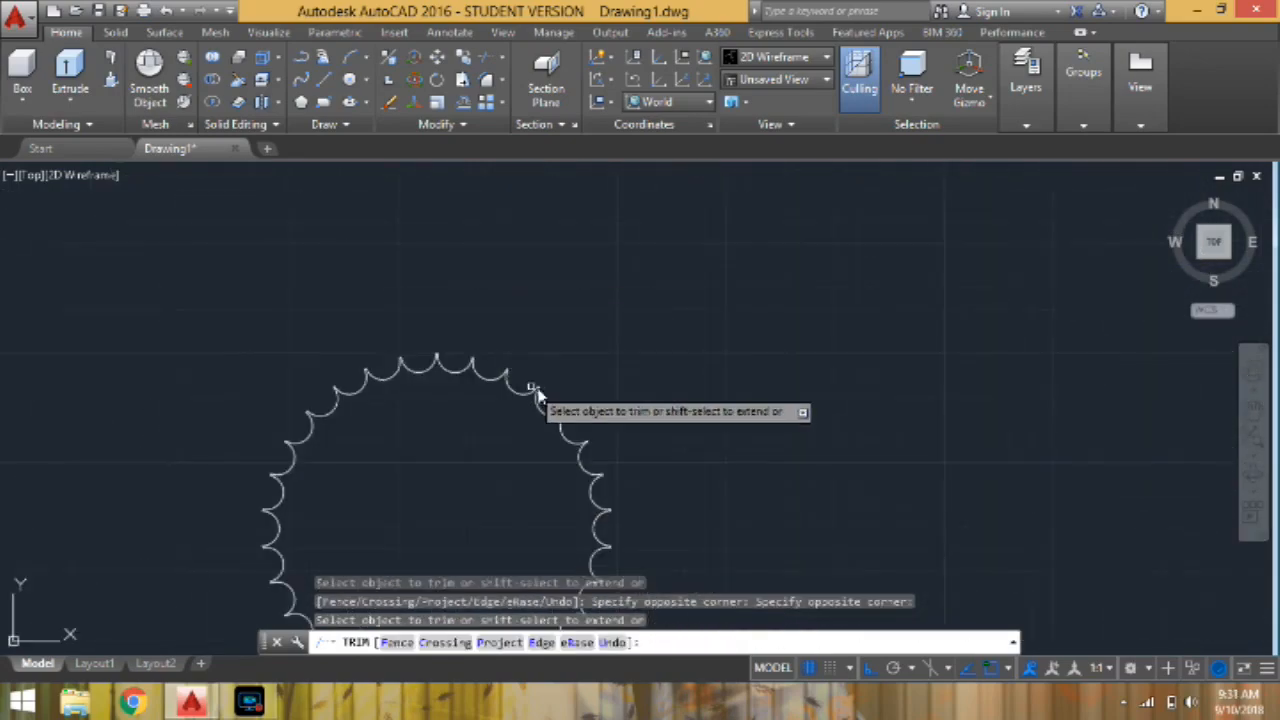
{"action": "scroll", "coordinate": [550, 380], "scroll_direction": "down", "scroll_amount": 3}
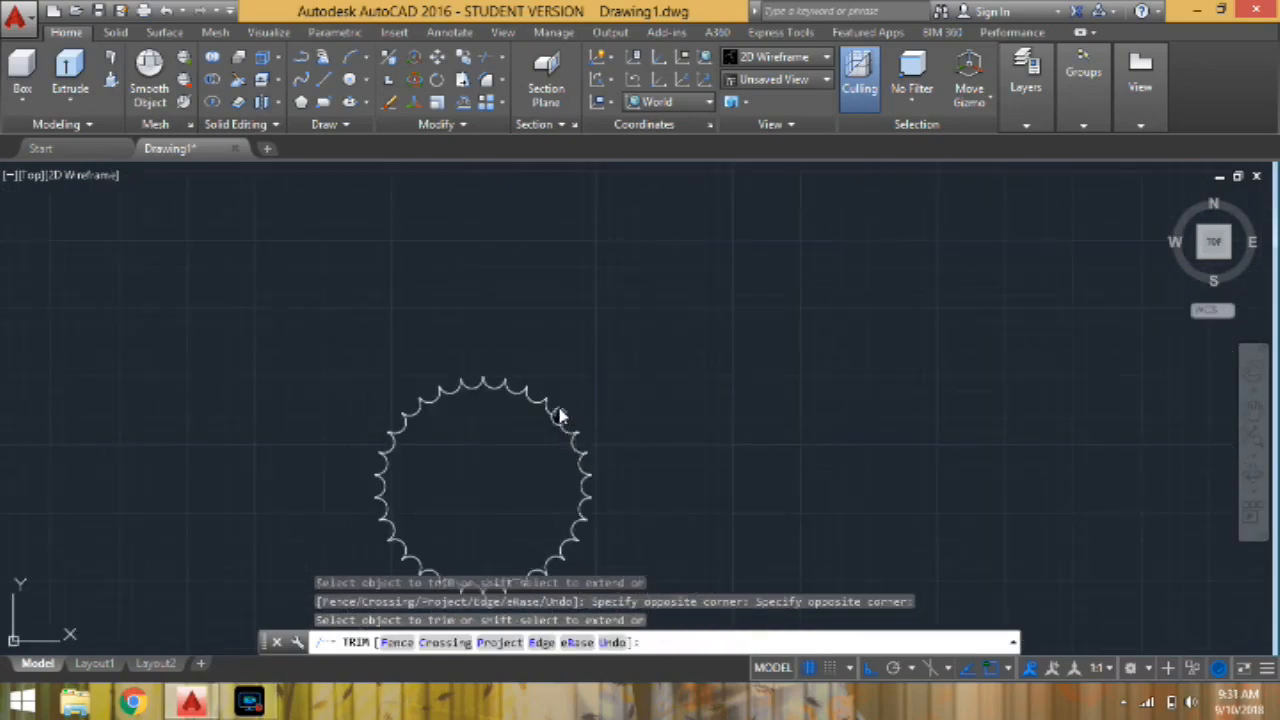
{"action": "key", "text": "Escape"}
Join all segments of the gear outline into a single polyline
{"action": "left_click", "coordinate": [686, 263]}
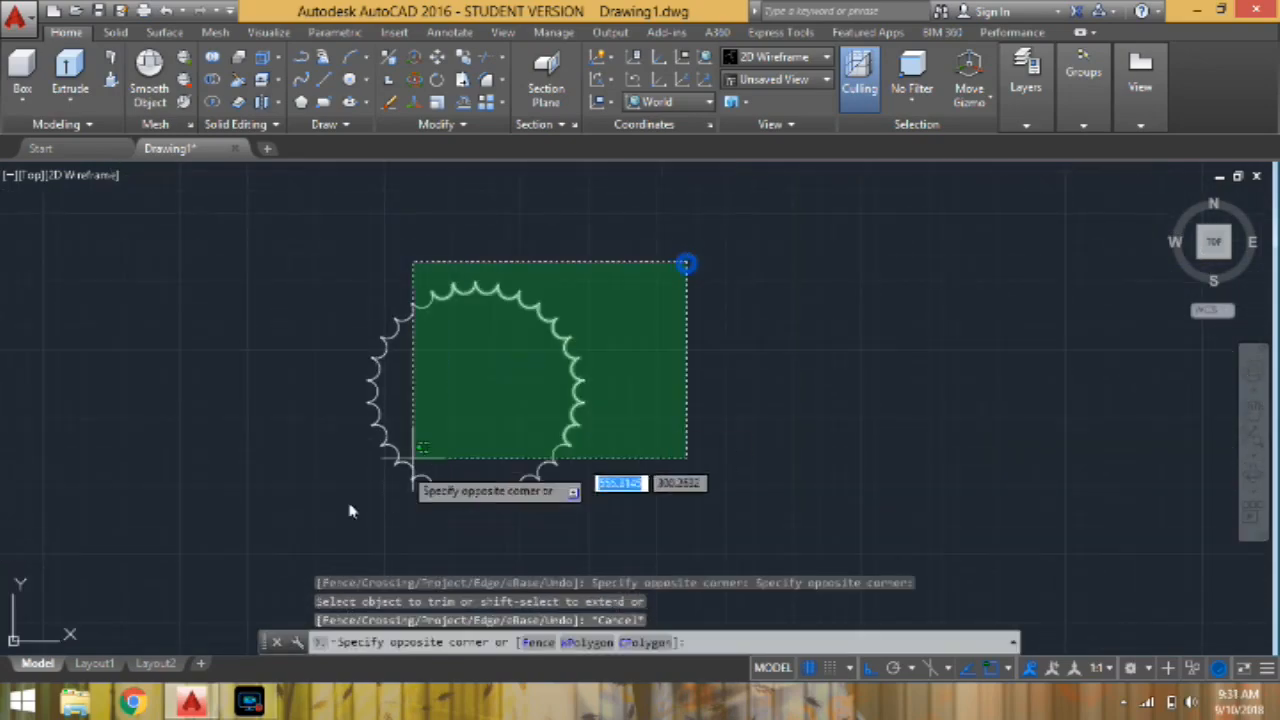
{"action": "left_click", "coordinate": [294, 534]}
{"action": "type", "text": "J"}
{"action": "key", "text": "Return"}
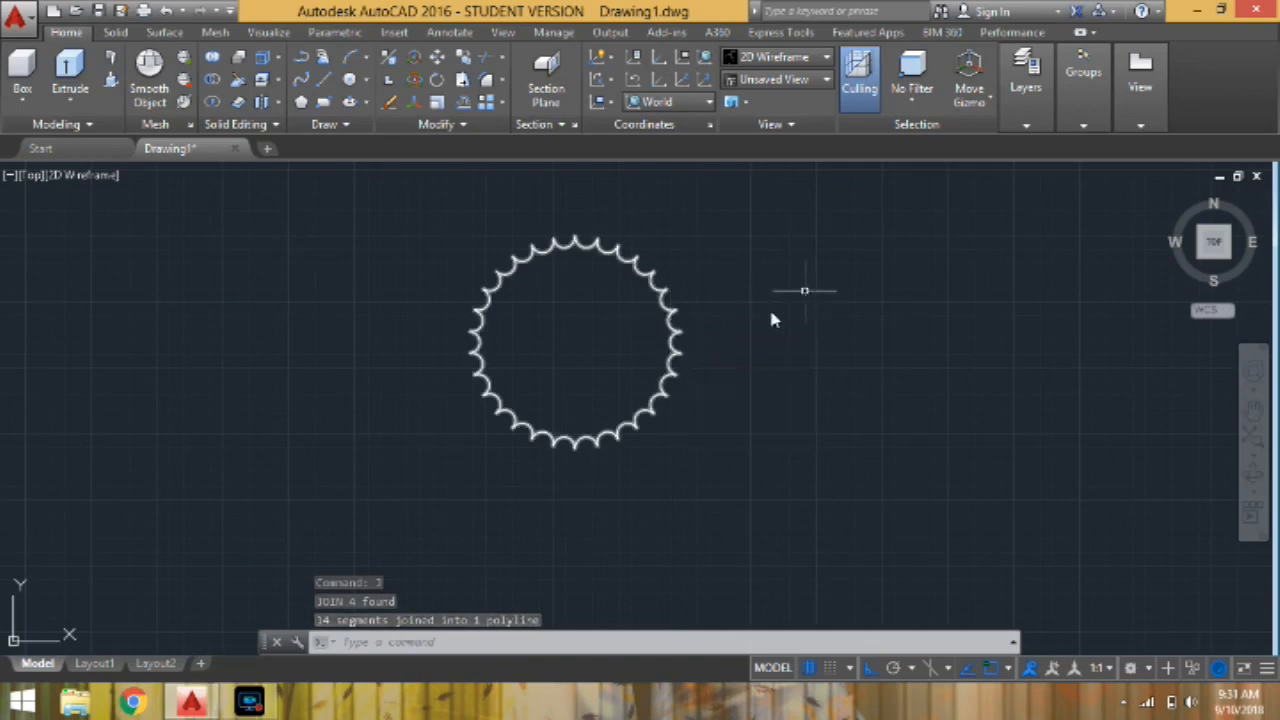
{"action": "type", "text": "c"}
{"action": "key", "text": "Return"}
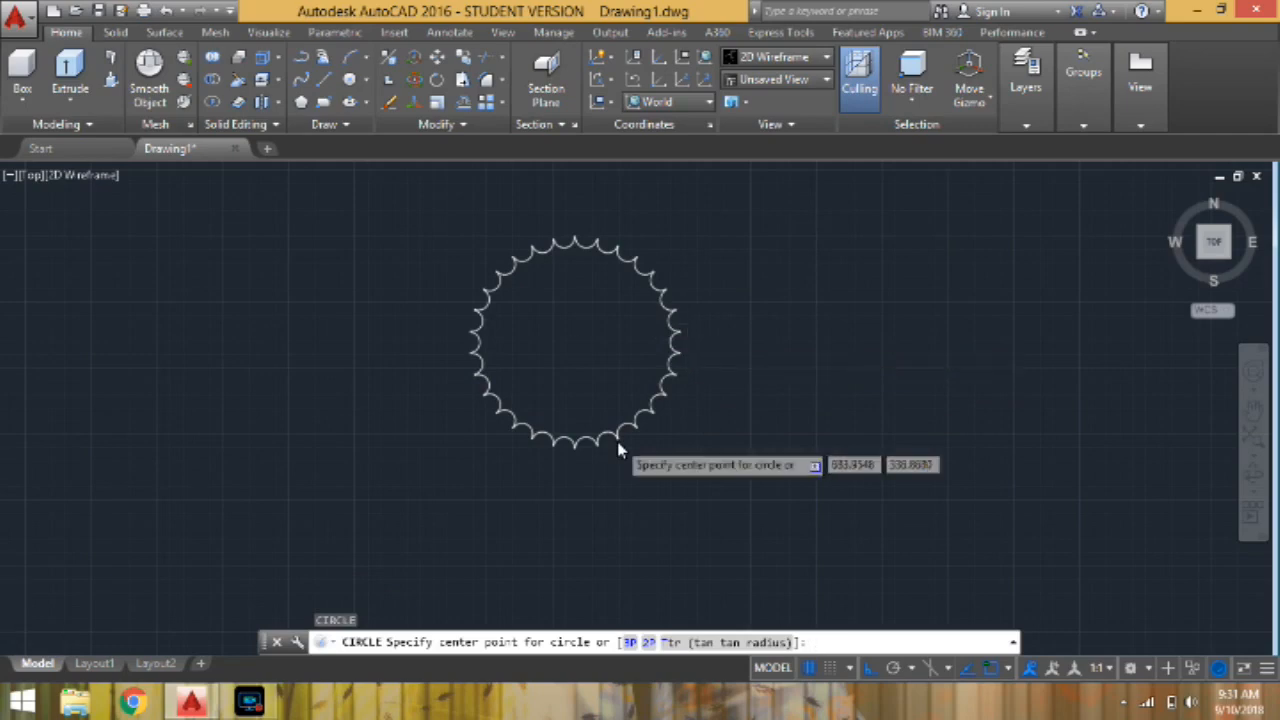
{"action": "scroll", "coordinate": [617, 447], "scroll_direction": "up", "scroll_amount": 2}
{"action": "key", "text": "Escape"}
Draw a circle of radius 20 at the centre of the gear outline
{"action": "middle_click_drag", "start_coordinate": [623, 363], "coordinate": [643, 468]}
{"action": "type", "text": "c"}
{"action": "key", "text": "Return"}
{"action": "left_click", "coordinate": [564, 396]}
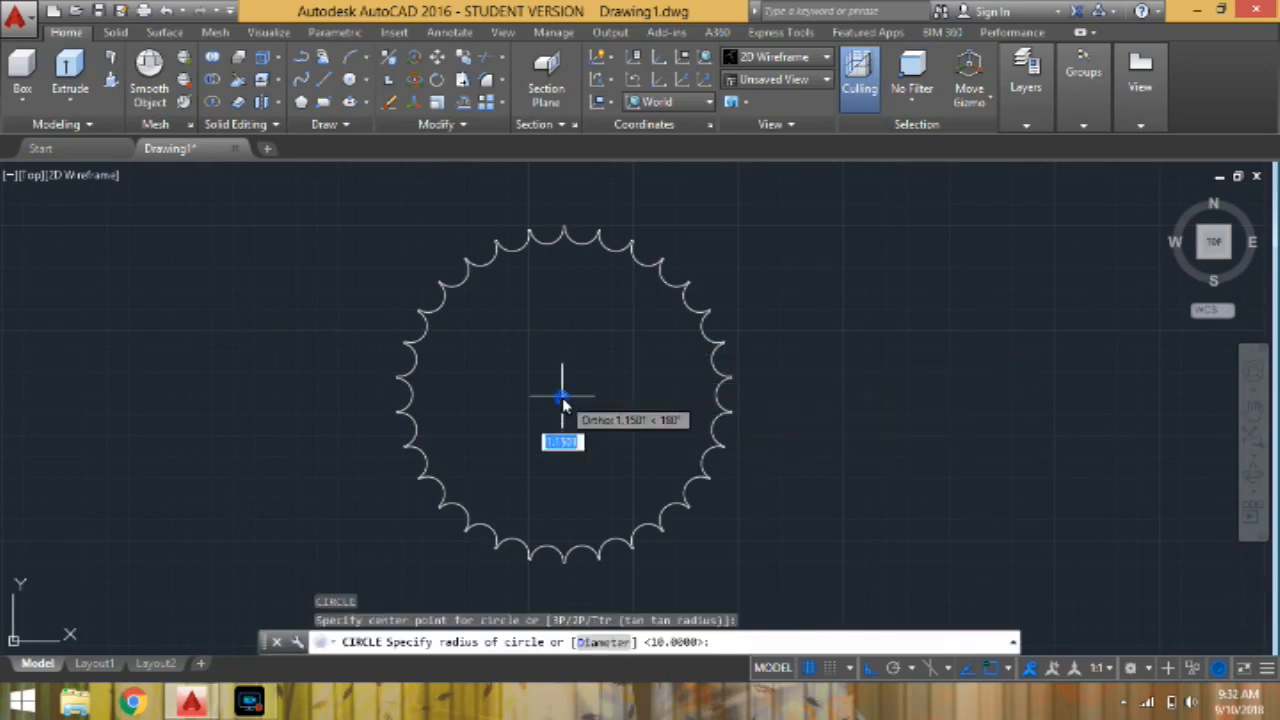
{"action": "type", "text": "1"}
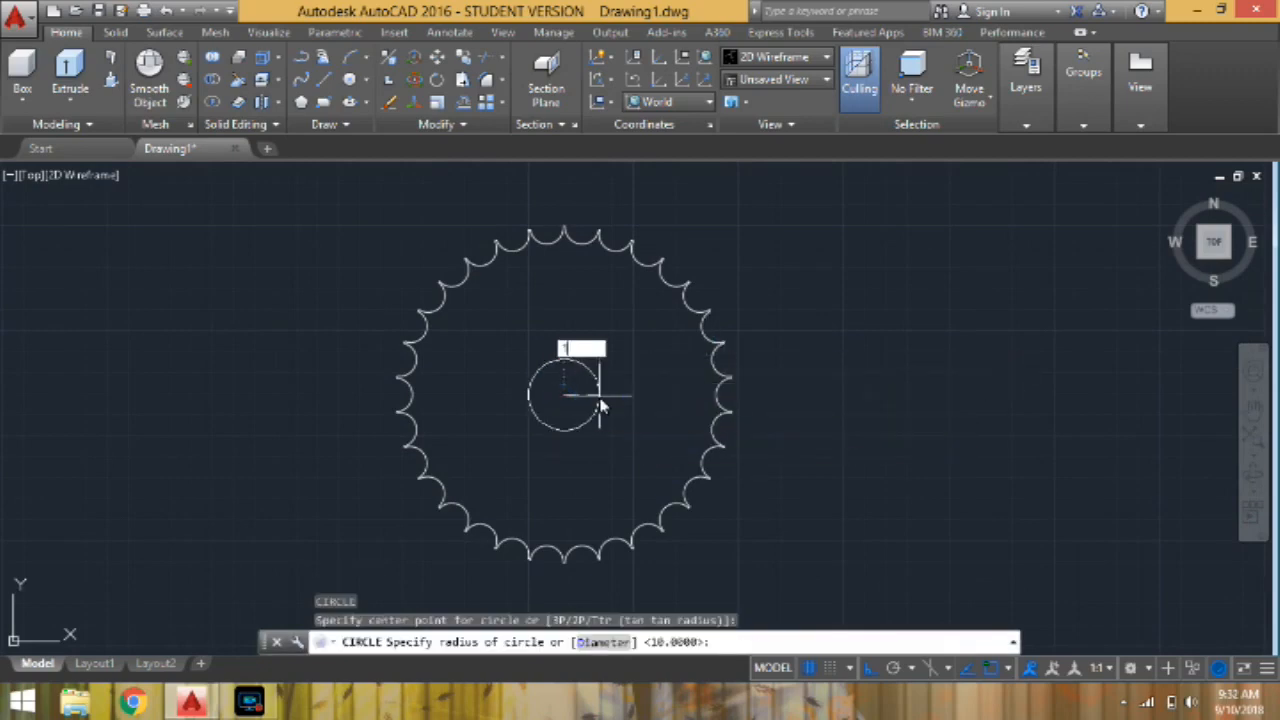
{"action": "type", "text": "0"}
{"action": "key", "text": "Return"}
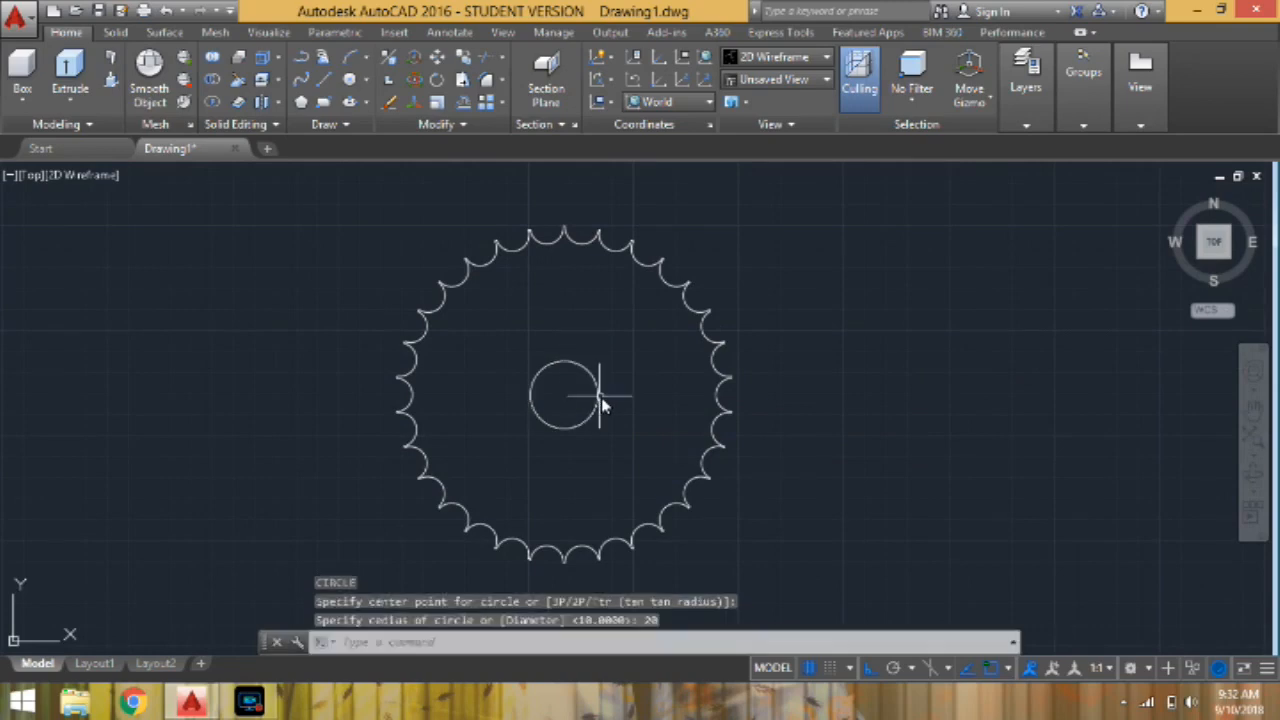
Draw a concentric circle of radius 18 inside the radius 20 circle
{"action": "key", "text": "Return"}
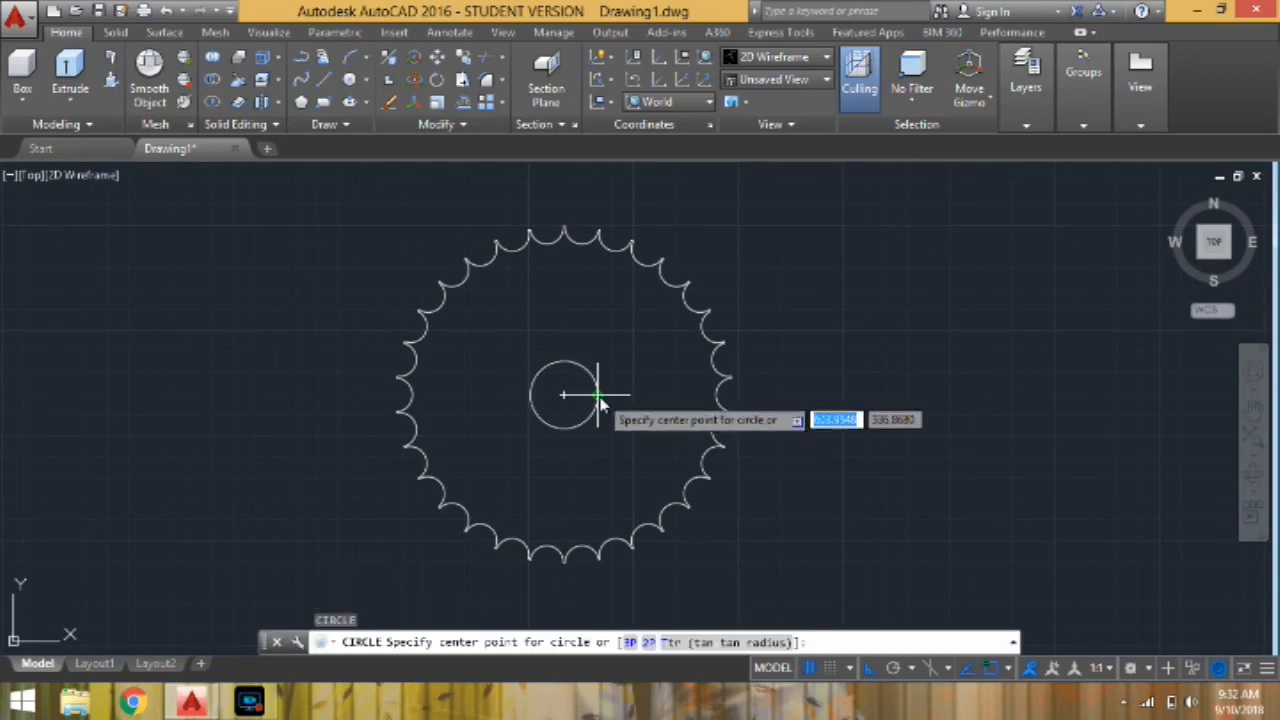
{"action": "left_click", "coordinate": [564, 397]}
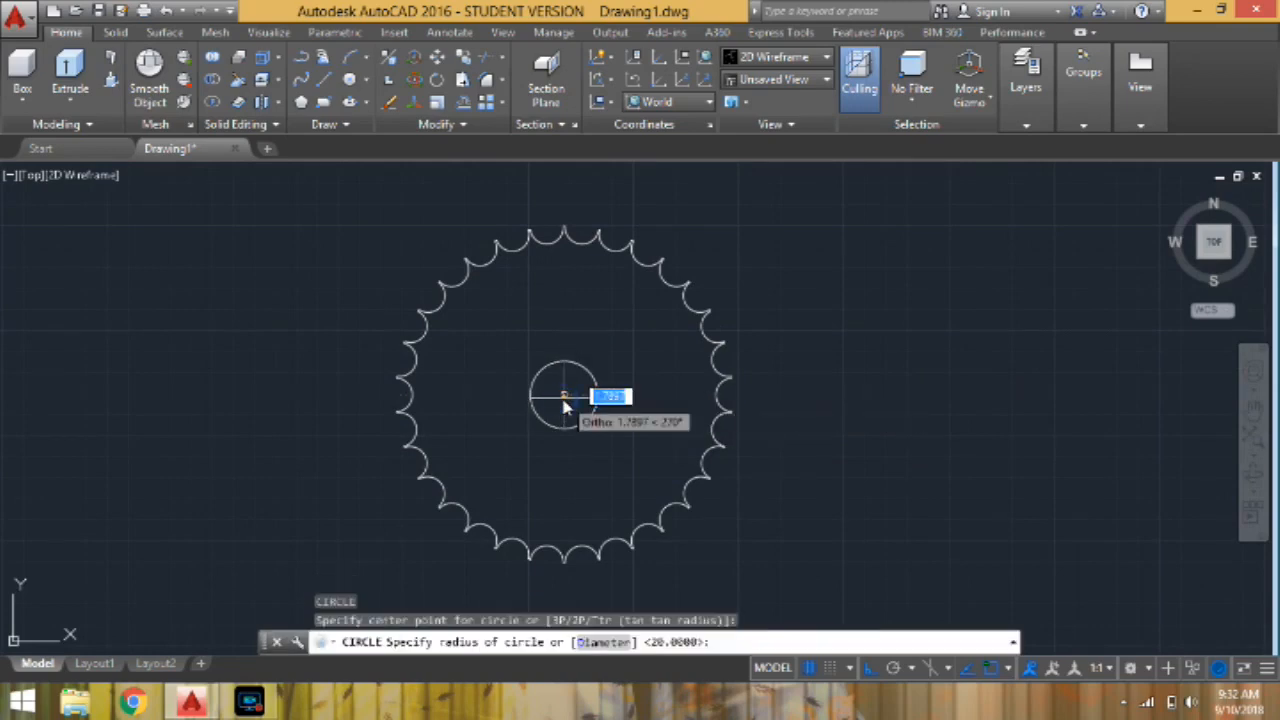
{"action": "type", "text": "18"}
{"action": "key", "text": "Return"}
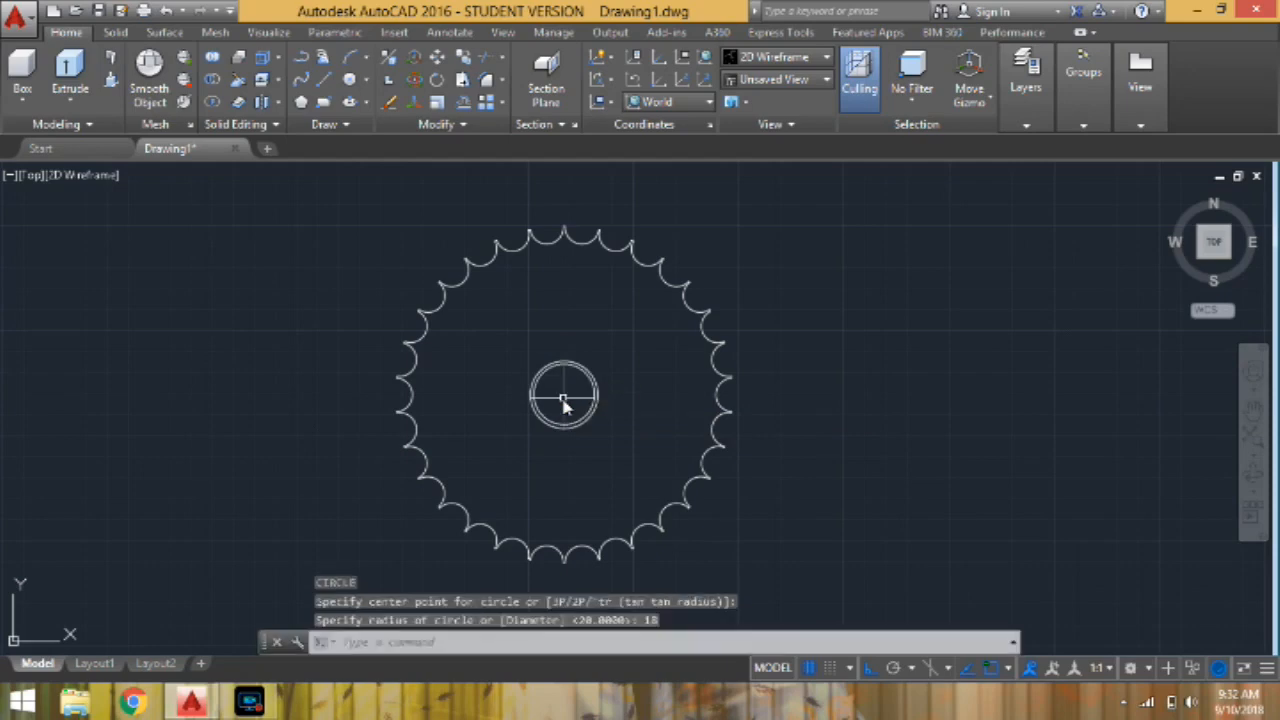
Add a third concentric circle of radius 10 at the gear's centre
{"action": "type", "text": "c"}
{"action": "key", "text": "Return"}
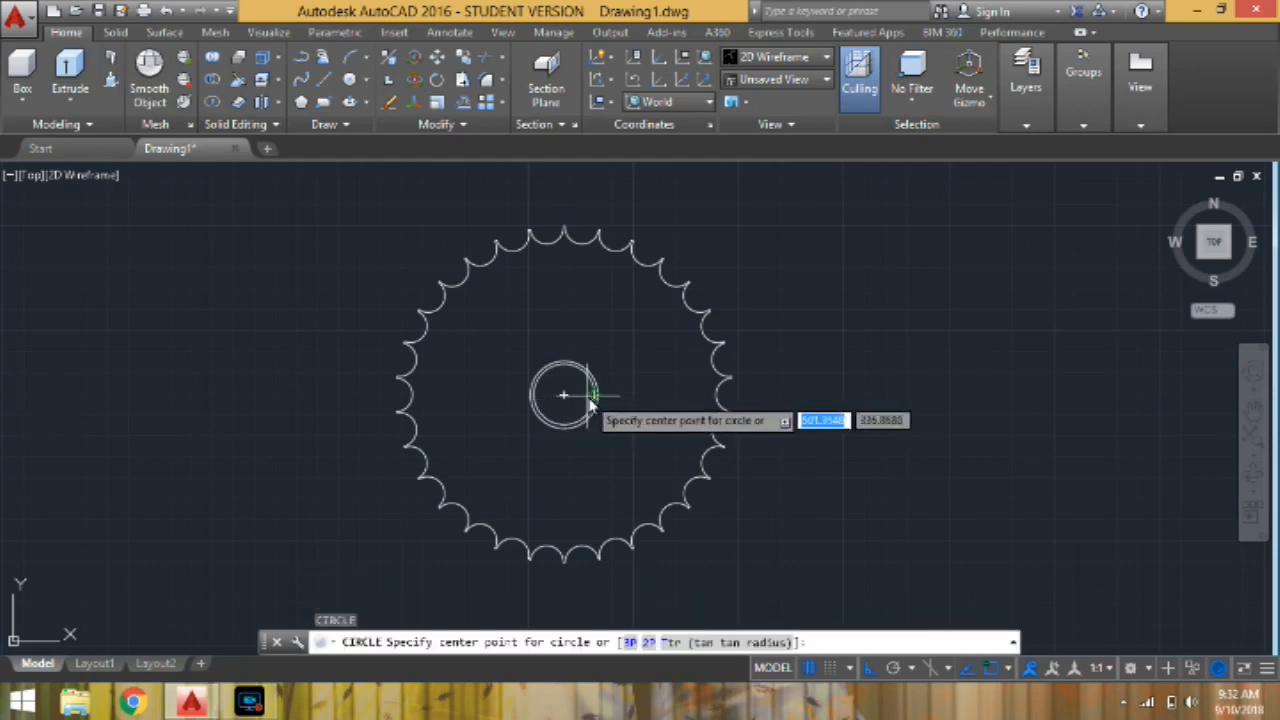
{"action": "left_click", "coordinate": [564, 400]}
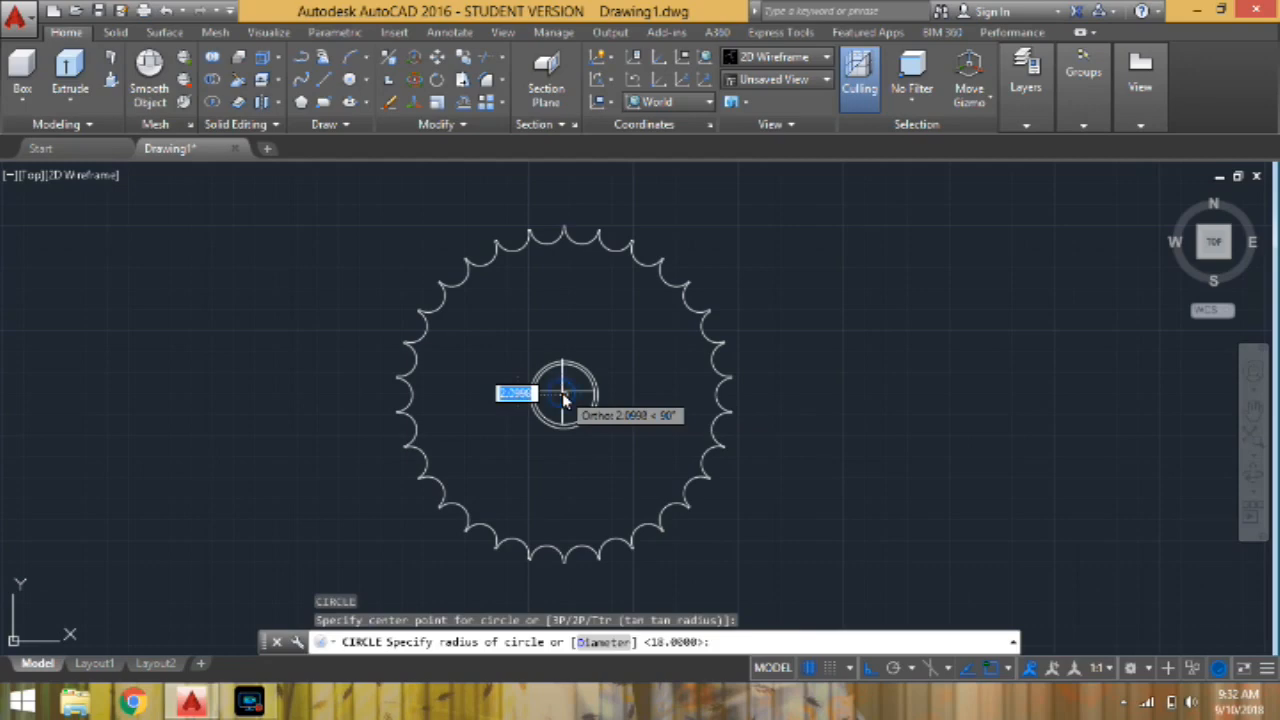
{"action": "type", "text": "10"}
{"action": "key", "text": "Return"}
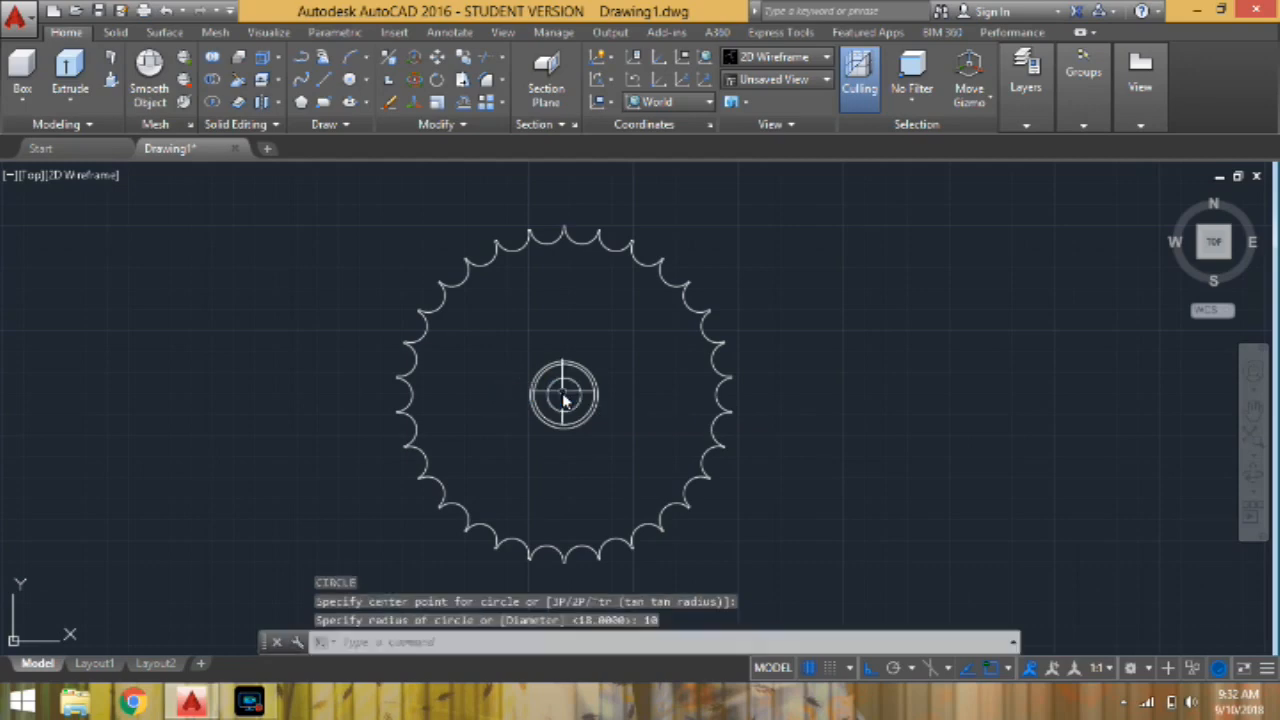
{"action": "scroll", "coordinate": [564, 400], "scroll_direction": "up", "scroll_amount": 5}
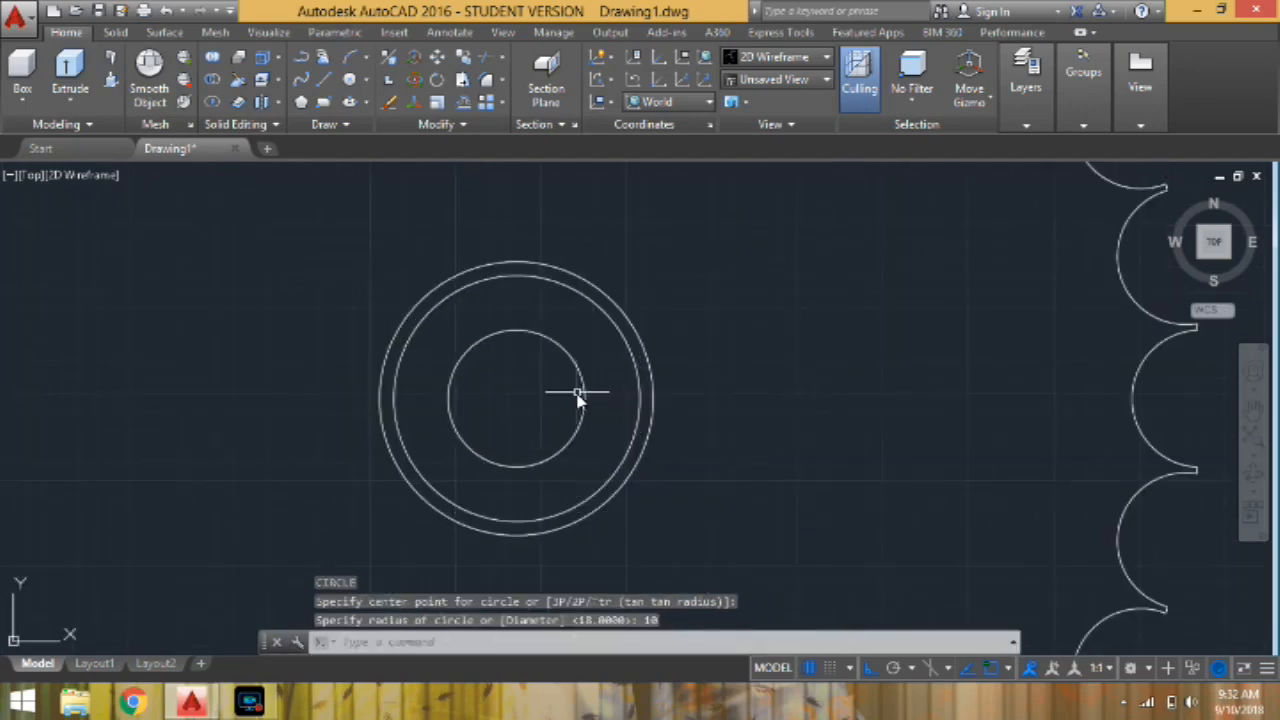
{"action": "scroll", "coordinate": [577, 397], "scroll_direction": "up", "scroll_amount": 2}
{"action": "key", "text": "Return"}
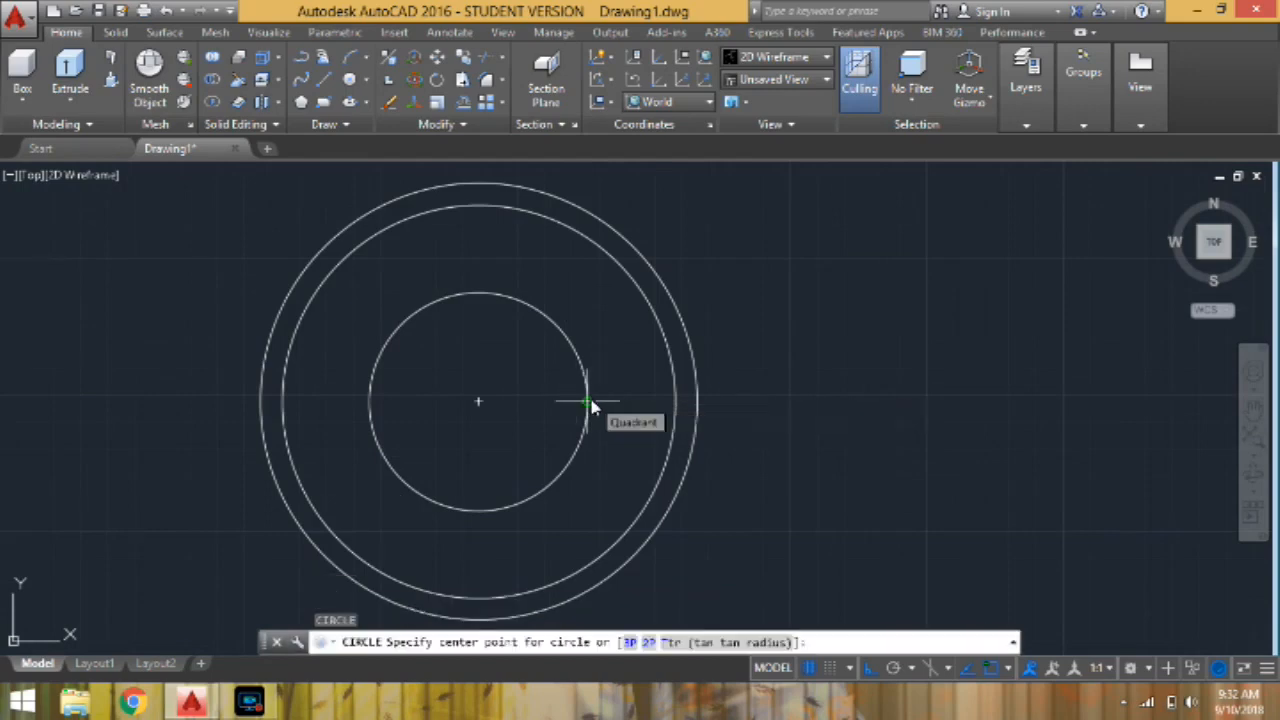
{"action": "left_click", "coordinate": [589, 403]}
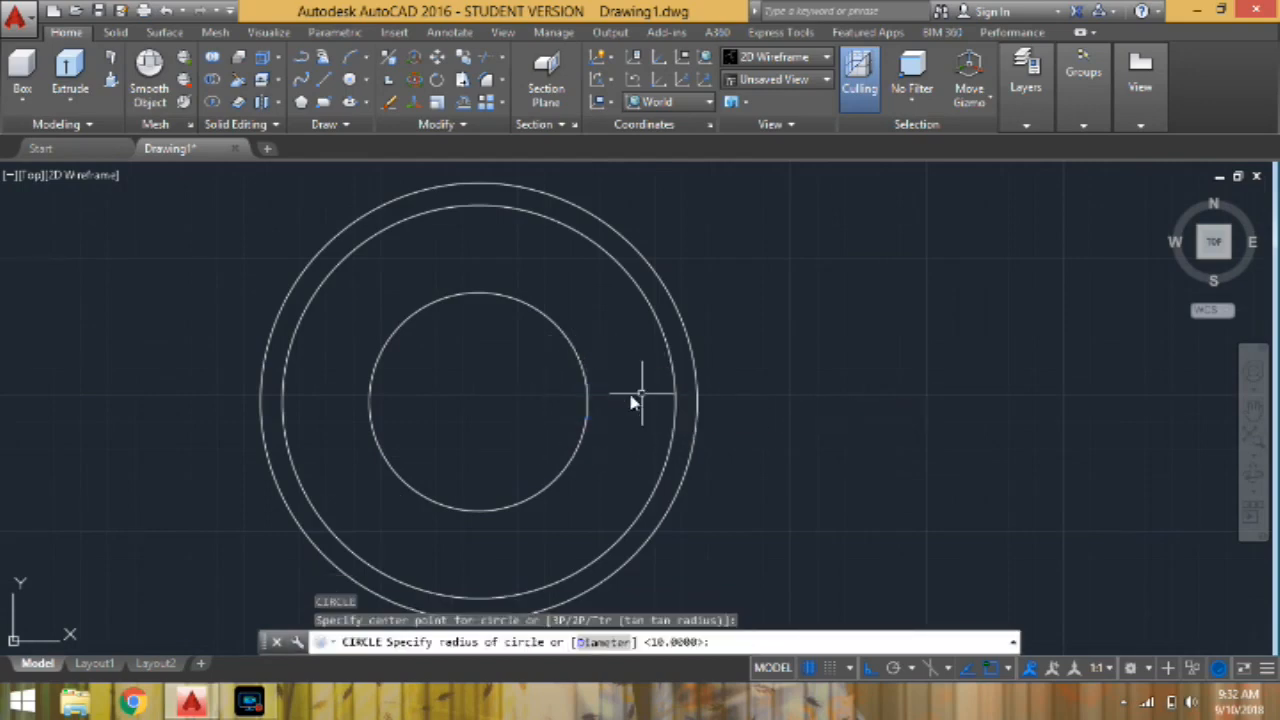
{"action": "key", "text": "Escape"}
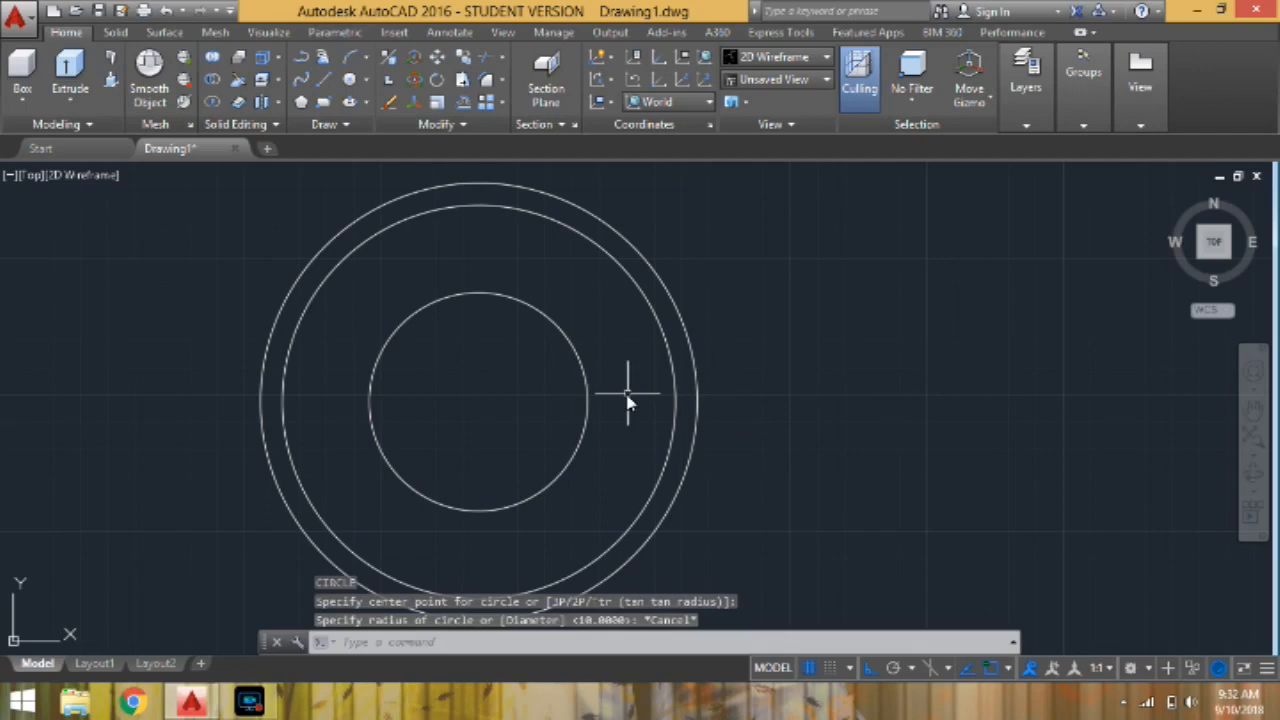
Draw a two-point circle spanning the gap between the radius 10 circle and the radius 18 circle
{"action": "left_click", "coordinate": [367, 81]}
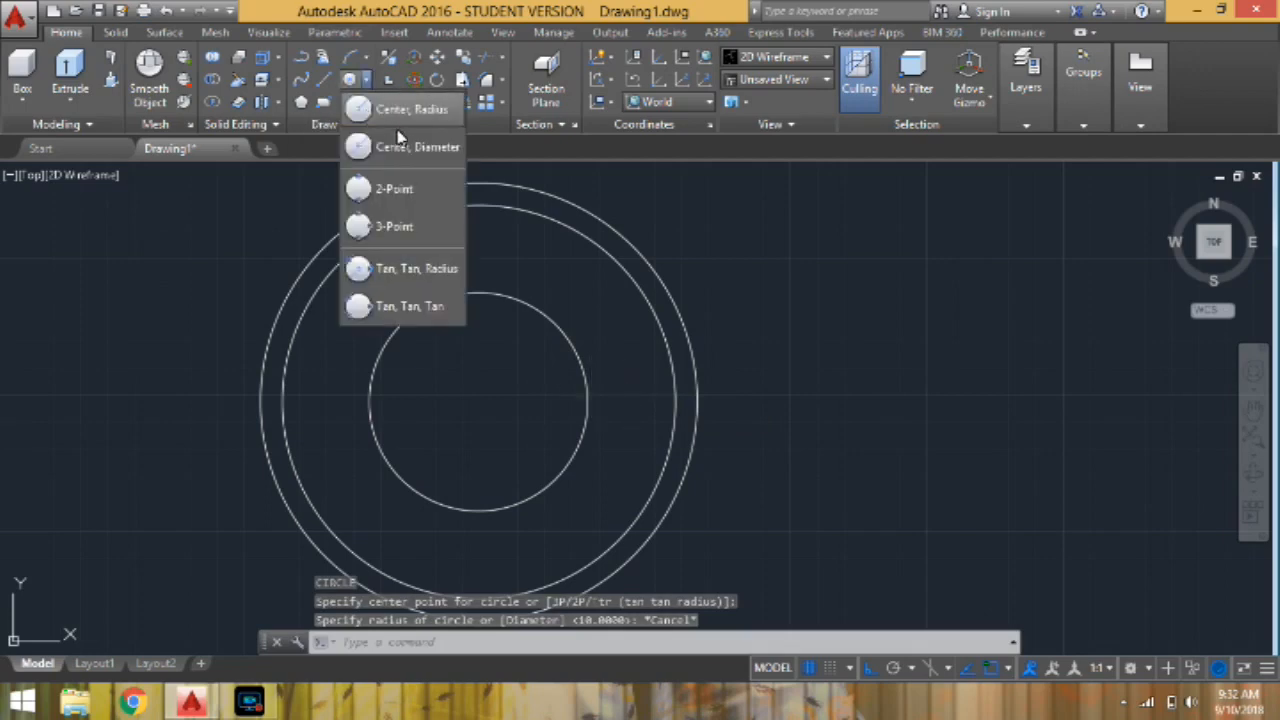
{"action": "left_click", "coordinate": [392, 189]}
{"action": "left_click", "coordinate": [586, 404]}
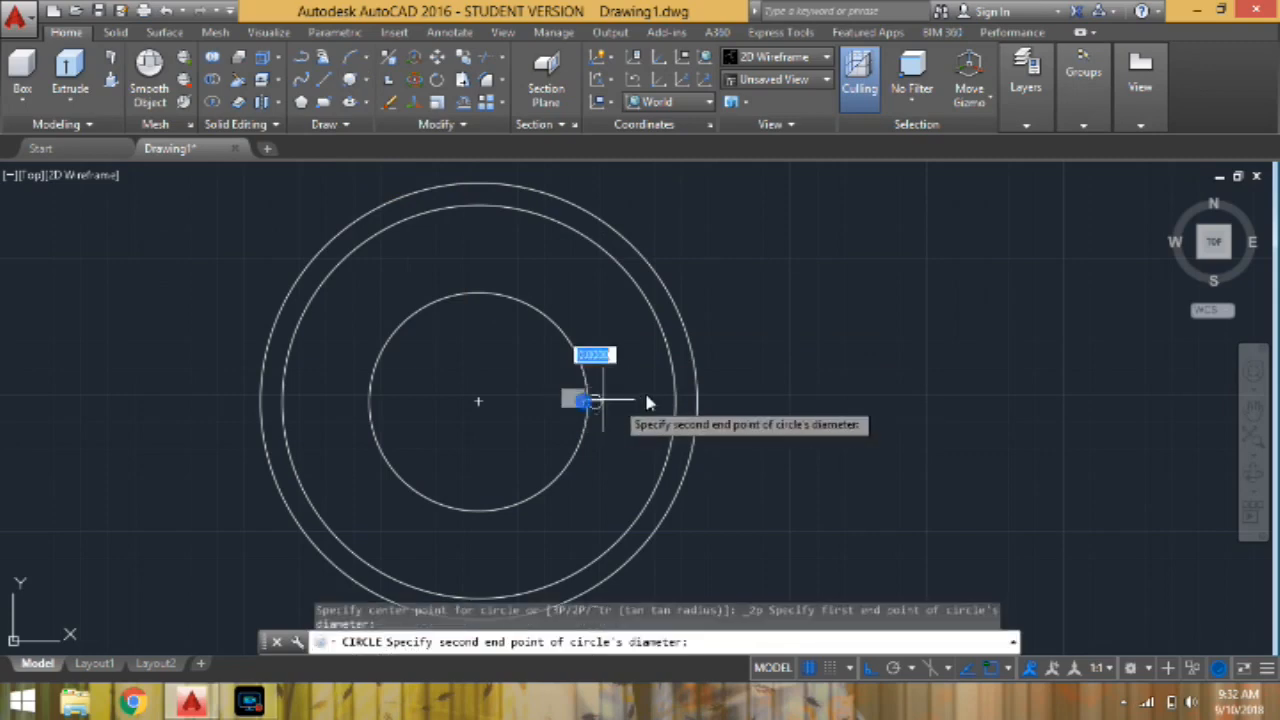
{"action": "left_click", "coordinate": [677, 404]}
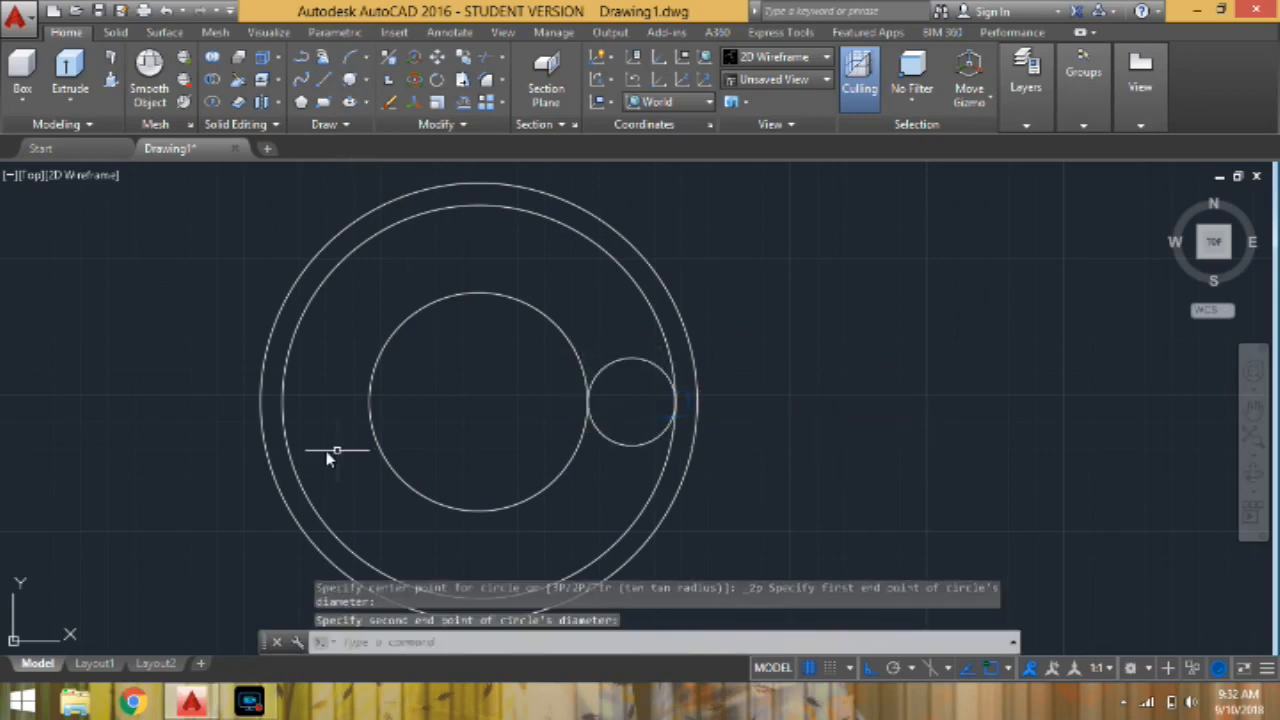
Draw a concentric circle of radius 3 inside the small two-point circle and erase the two-point circle
{"action": "scroll", "coordinate": [500, 442], "scroll_direction": "down", "scroll_amount": 2}
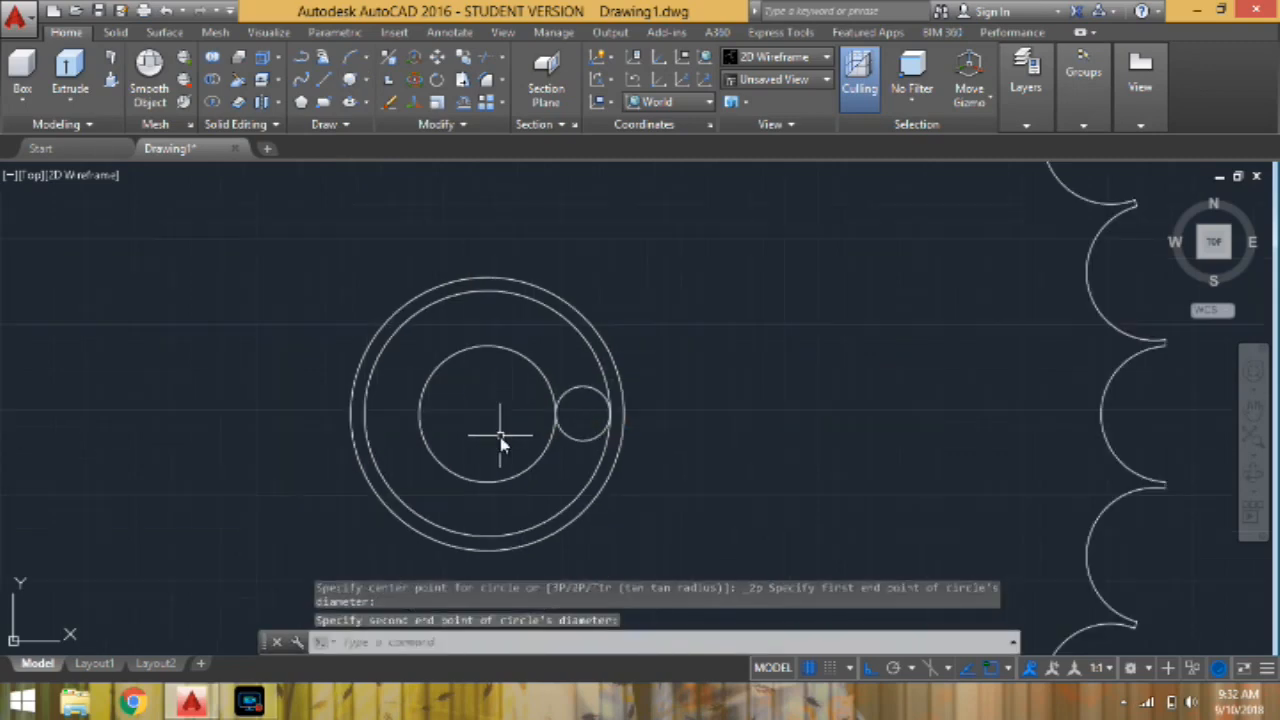
{"action": "scroll", "coordinate": [578, 436], "scroll_direction": "up", "scroll_amount": 4}
{"action": "type", "text": "c"}
{"action": "key", "text": "Return"}
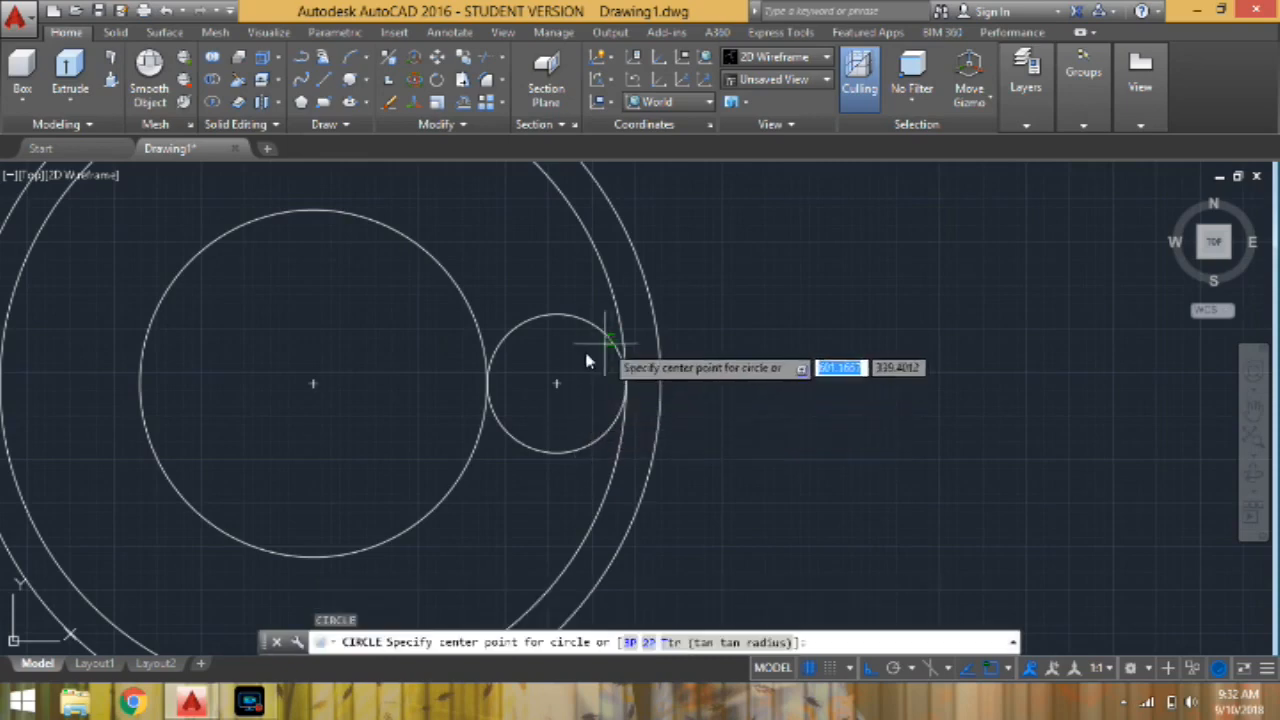
{"action": "left_click", "coordinate": [553, 387]}
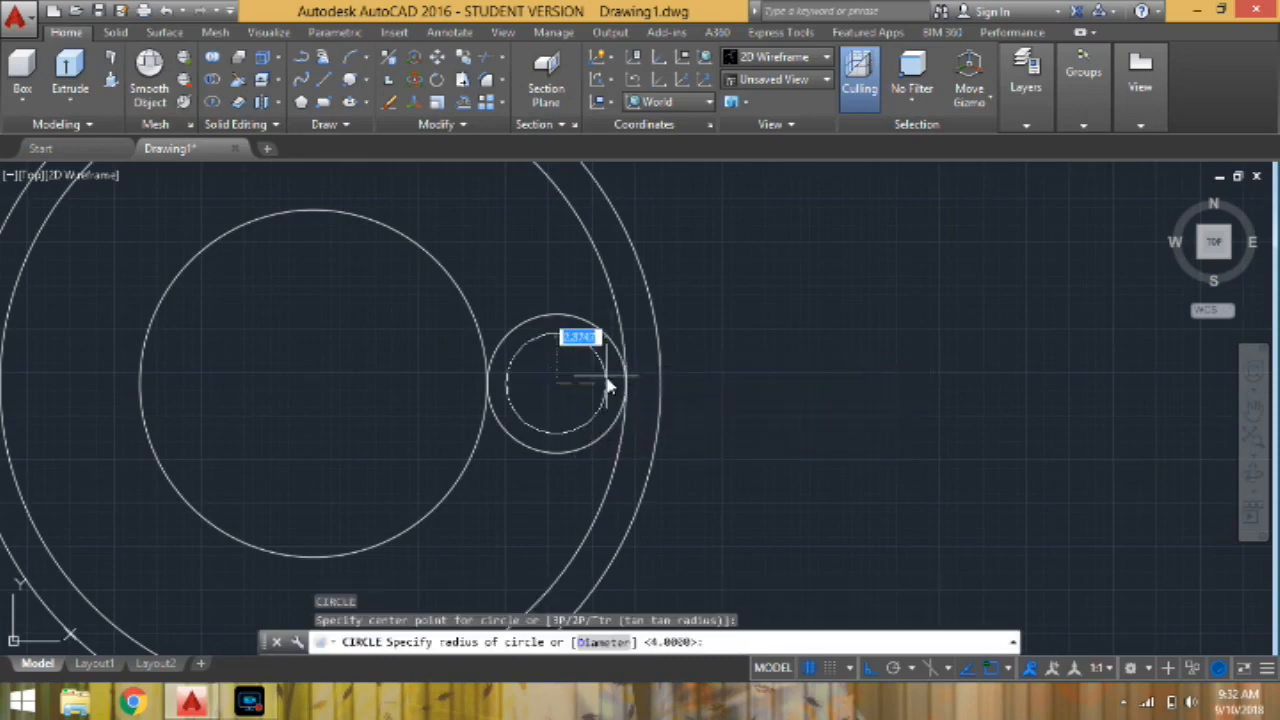
{"action": "type", "text": "3"}
{"action": "key", "text": "Return"}
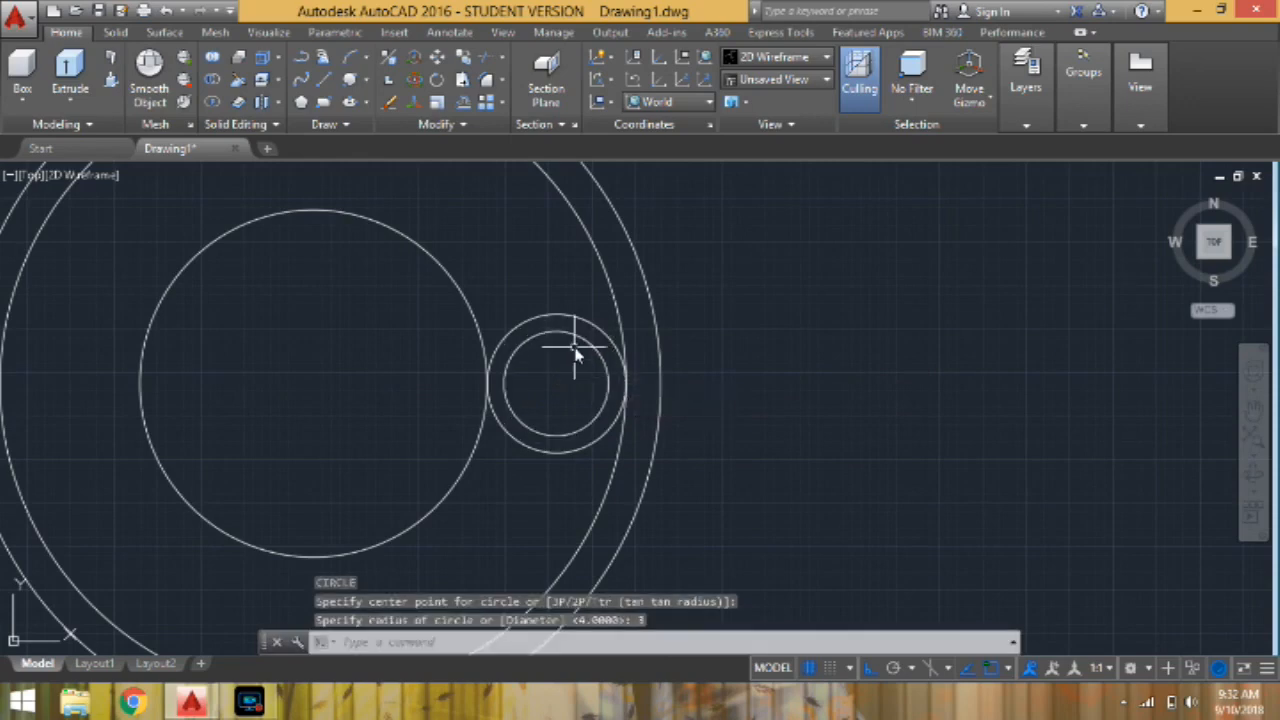
{"action": "left_click", "coordinate": [565, 316]}
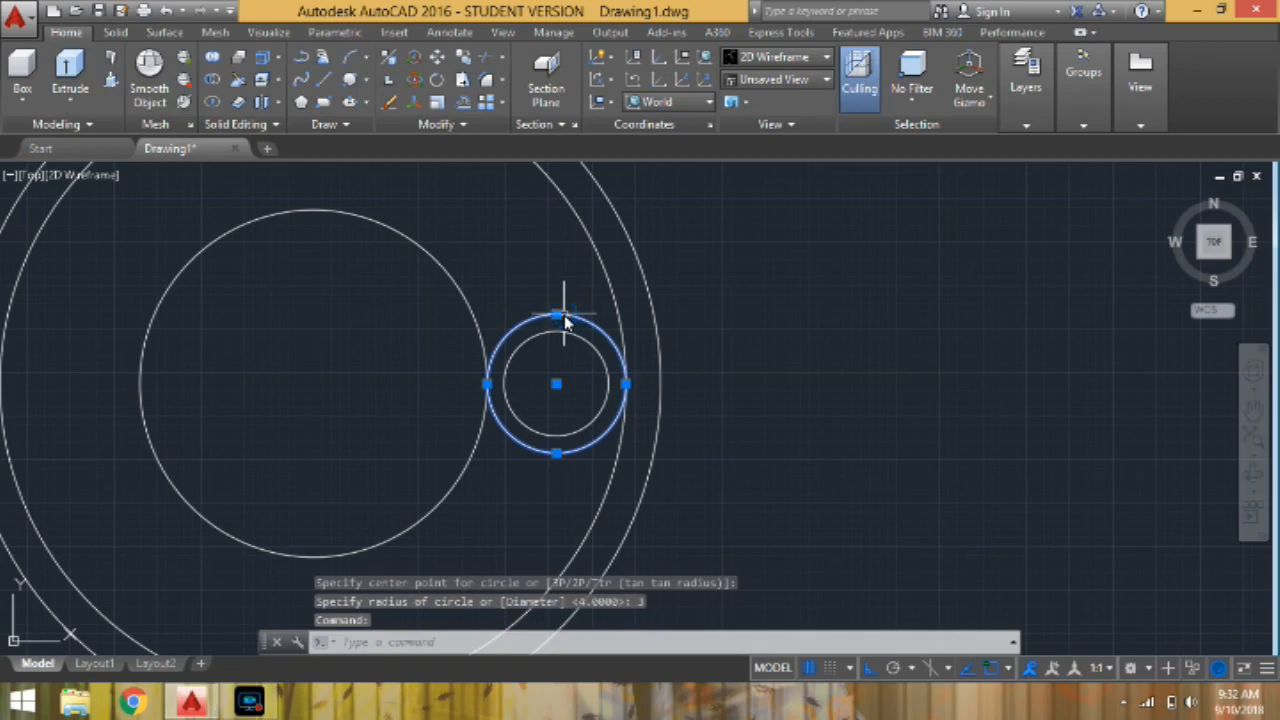
{"action": "key", "text": "Delete"}
{"action": "type", "text": "z"}
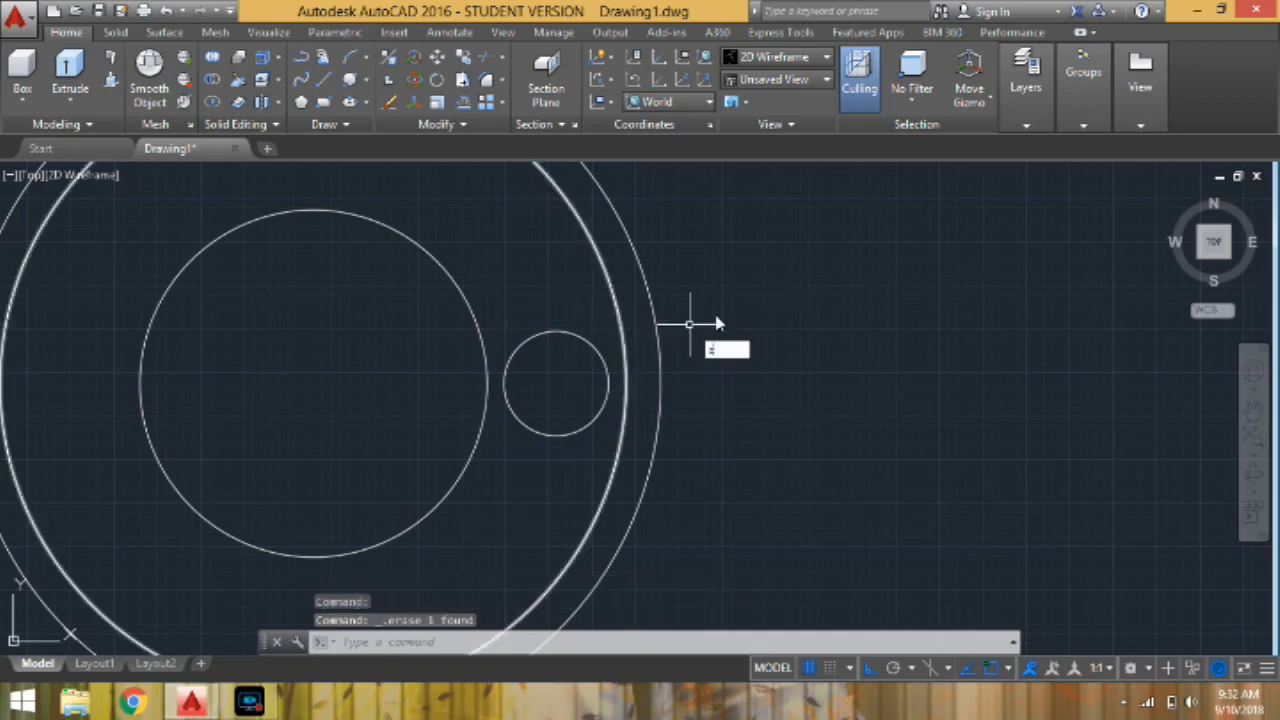
{"action": "key", "text": "Return"}
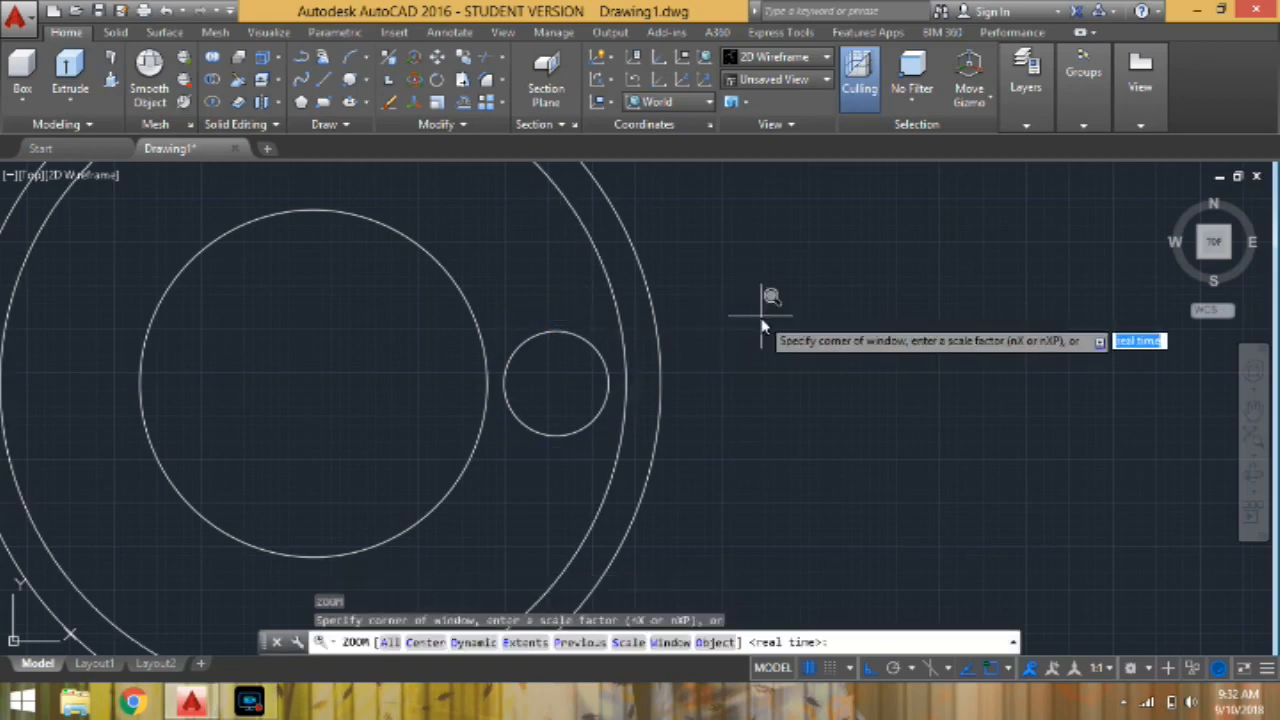
{"action": "right_click", "coordinate": [762, 322]}
{"action": "left_click", "coordinate": [768, 330]}
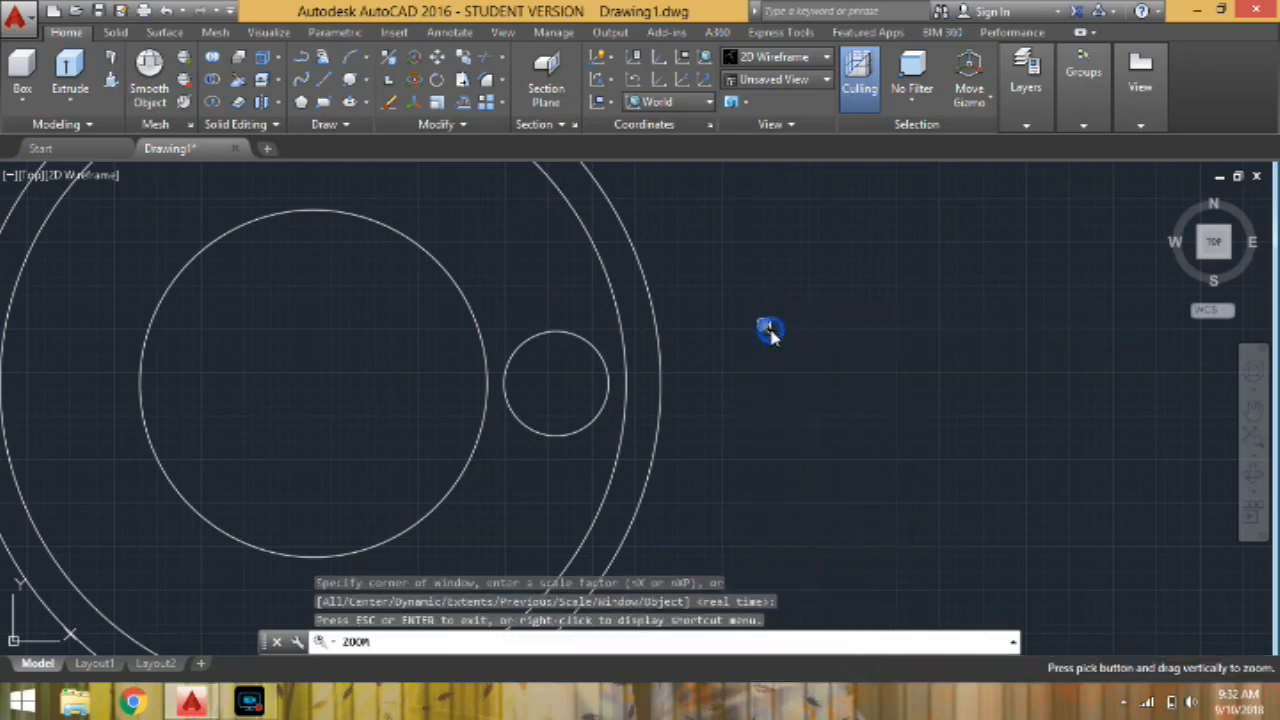
{"action": "key", "text": "Escape"}
Fit the whole gear drawing in the view and turn off the grid display
{"action": "type", "text": "z"}
{"action": "key", "text": "Return"}
{"action": "type", "text": "a"}
{"action": "key", "text": "Return"}
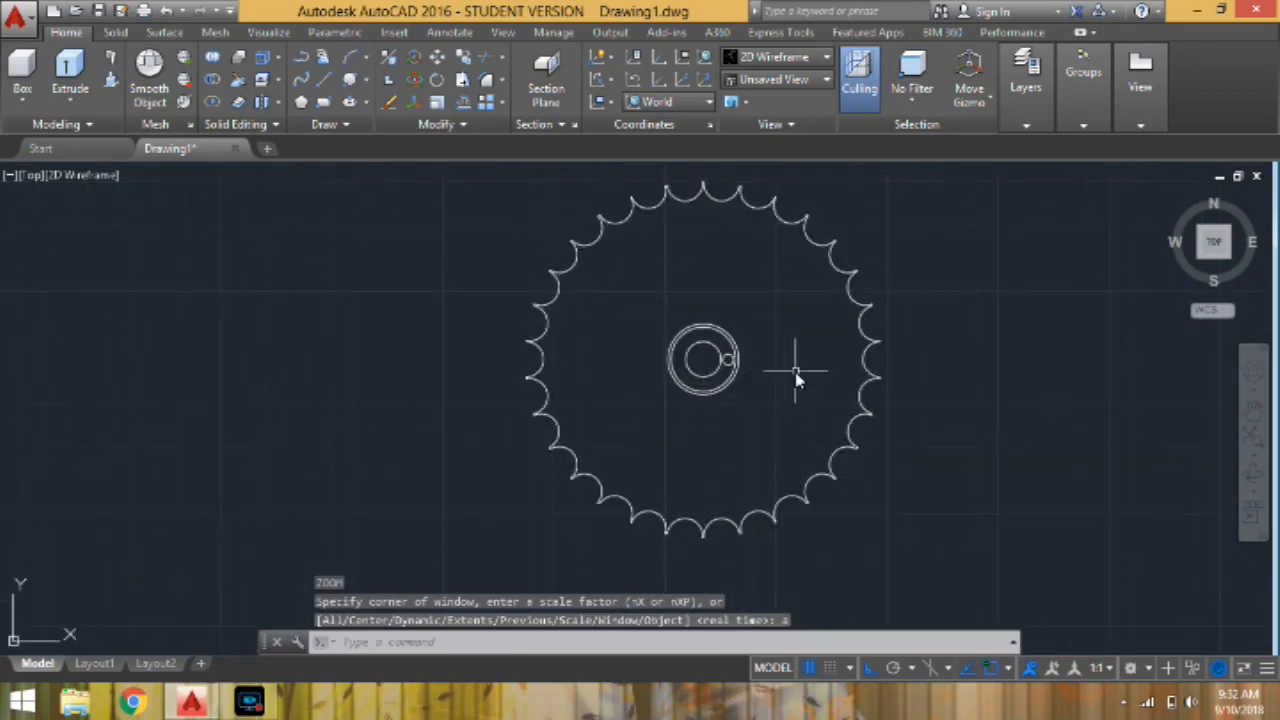
{"action": "left_click", "coordinate": [812, 669]}
{"action": "middle_click_drag", "start_coordinate": [837, 434], "coordinate": [818, 446]}
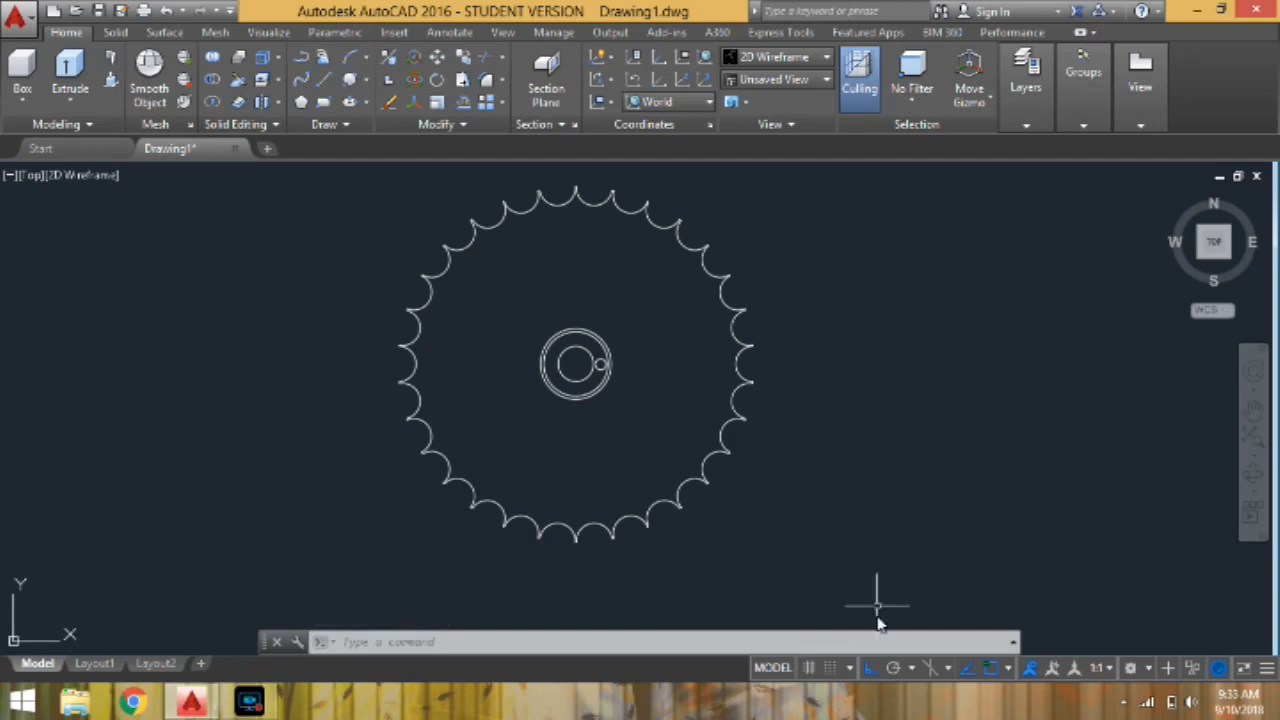
Extrude the scalloped gear outline to a height of 5
{"action": "middle_click_drag", "start_coordinate": [998, 318], "coordinate": [943, 423], "text": "shift"}
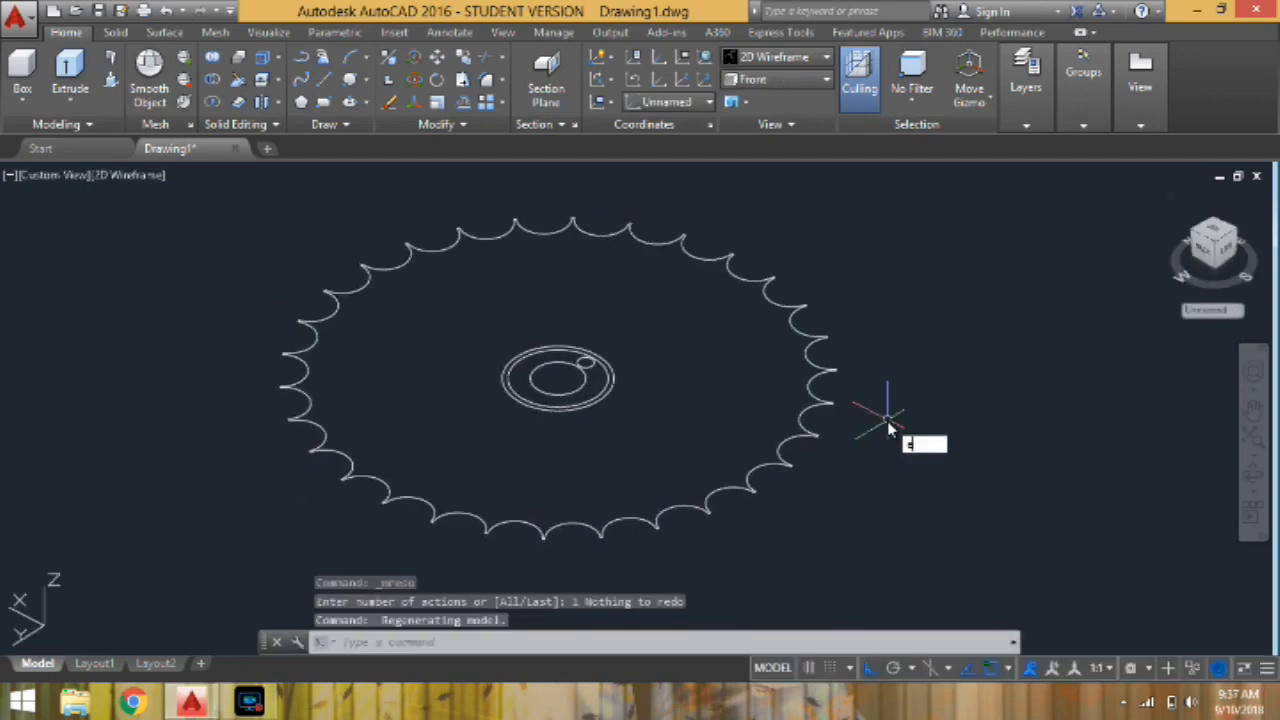
{"action": "key", "text": "Return"}
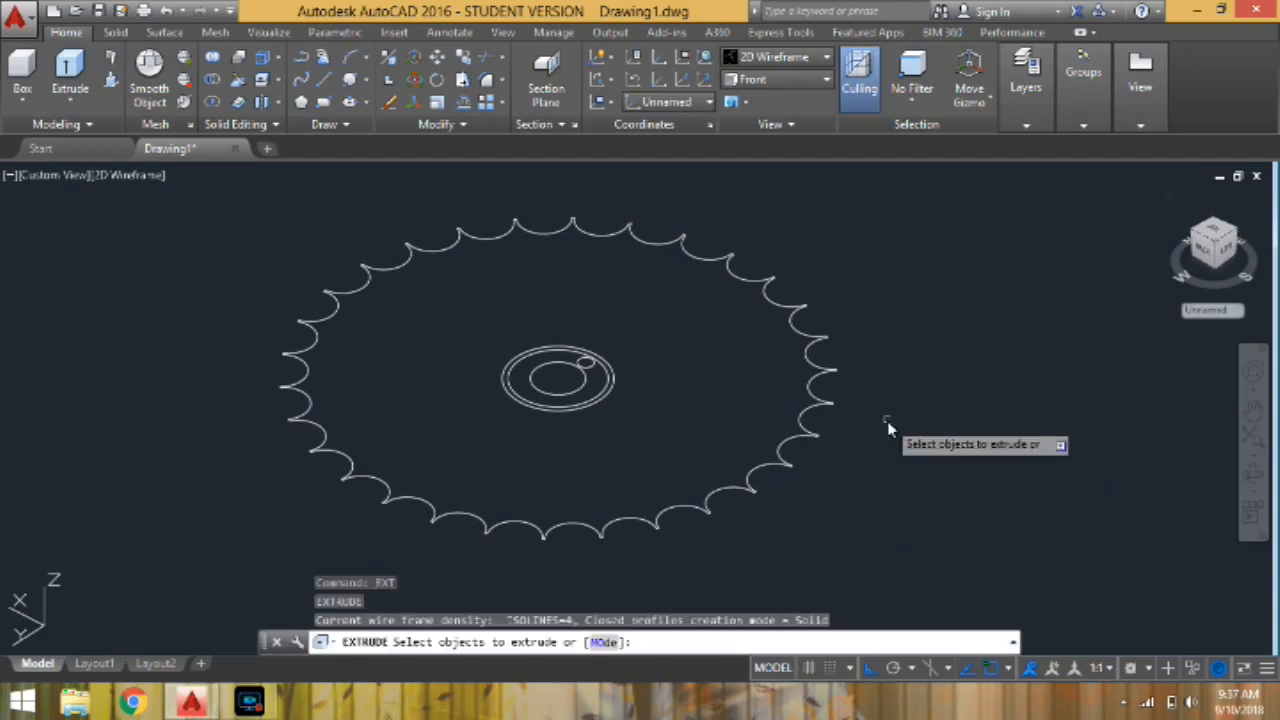
{"action": "left_click", "coordinate": [832, 412]}
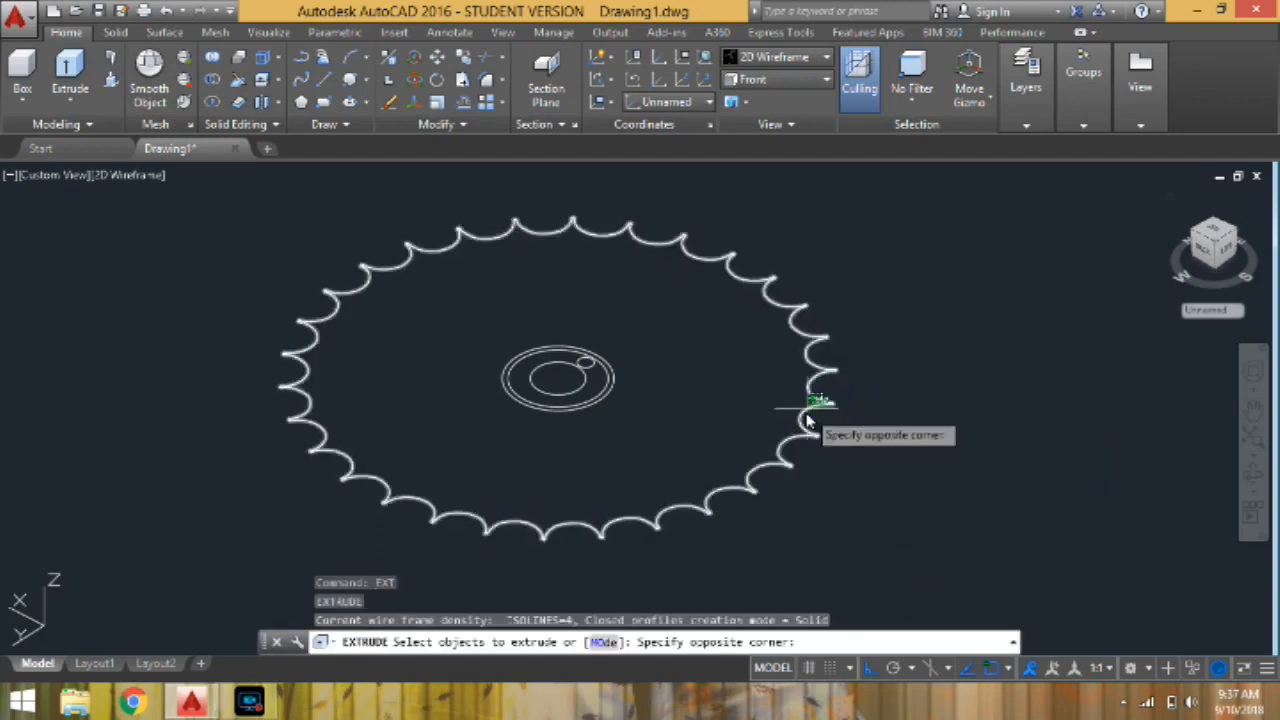
{"action": "left_click", "coordinate": [808, 412]}
{"action": "right_click", "coordinate": [876, 374]}
{"action": "left_click", "coordinate": [896, 376]}
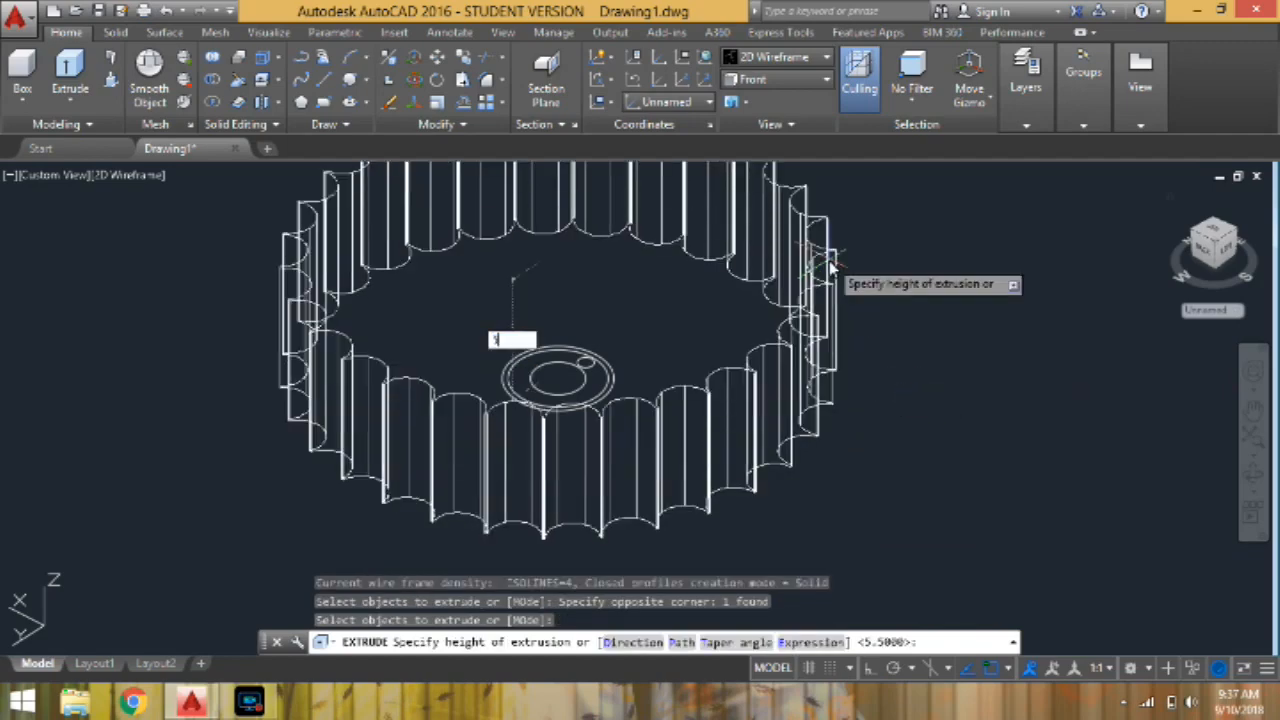
{"action": "type", "text": "5"}
{"action": "key", "text": "Return"}
Extrude the radius 20 hub circle to a height of 5
{"action": "scroll", "coordinate": [650, 390], "scroll_direction": "up", "scroll_amount": 5}
{"action": "scroll", "coordinate": [650, 390], "scroll_direction": "up", "scroll_amount": 3}
{"action": "scroll", "coordinate": [763, 374], "scroll_direction": "down", "scroll_amount": 5}
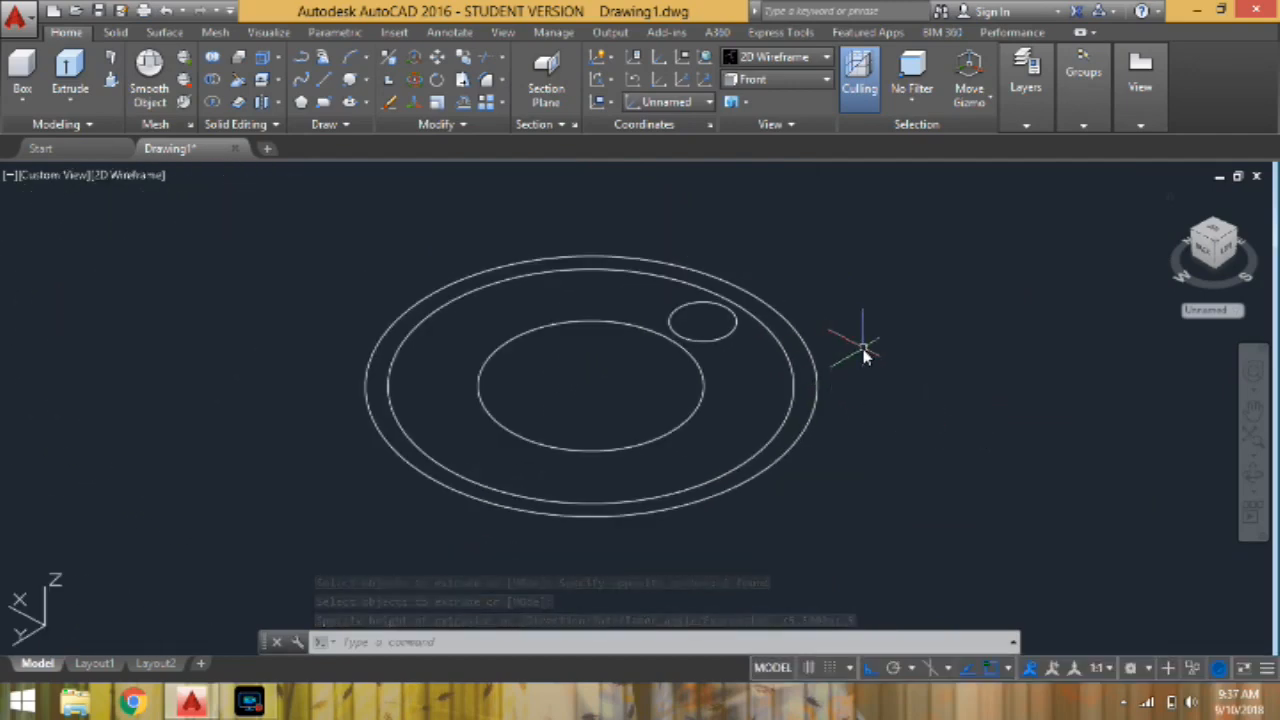
{"action": "left_click", "coordinate": [812, 425]}
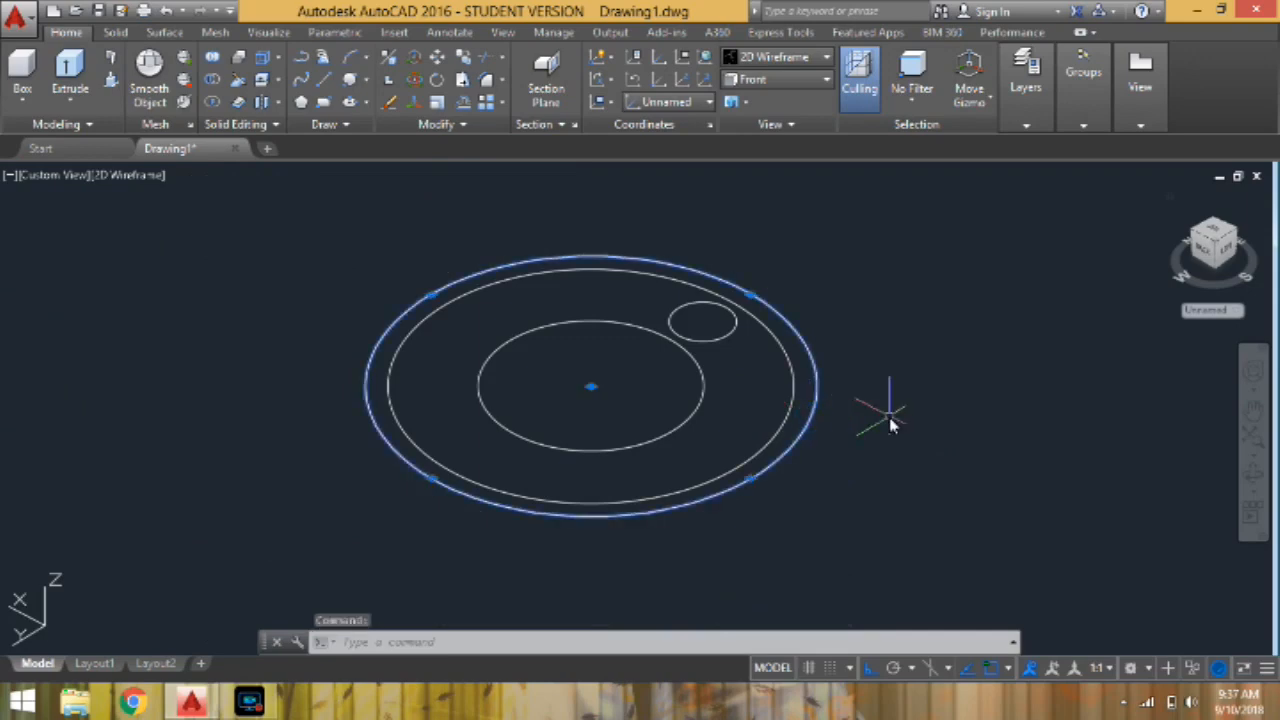
{"action": "type", "text": "xt"}
{"action": "key", "text": "Return"}
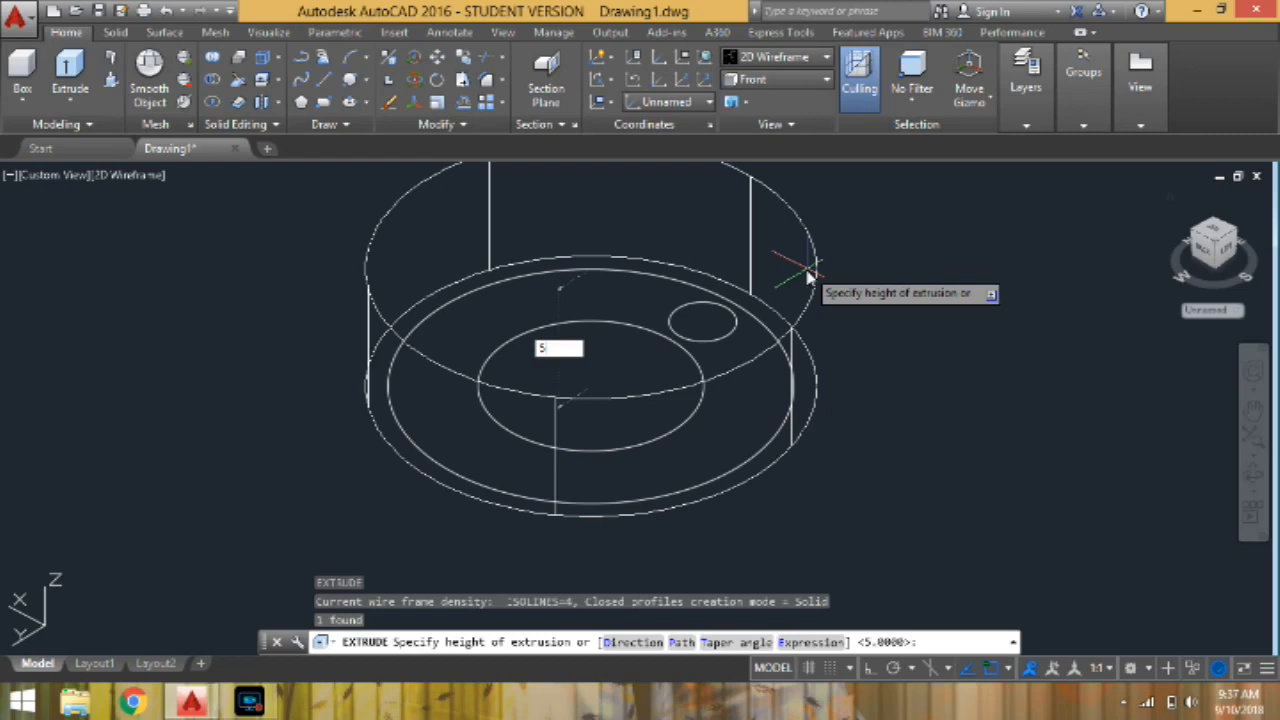
{"action": "key", "text": "Return"}
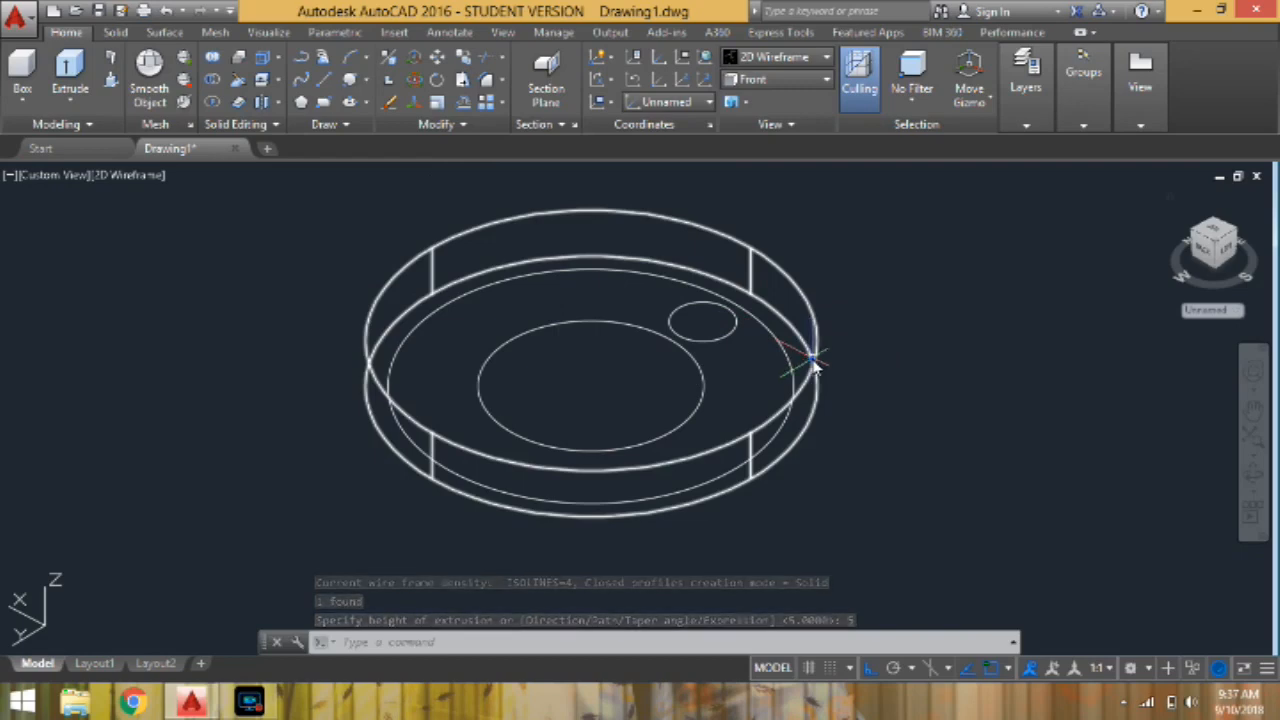
Stretch the extruded radius 20 disc to a height of 5.5
{"action": "left_click", "coordinate": [815, 363]}
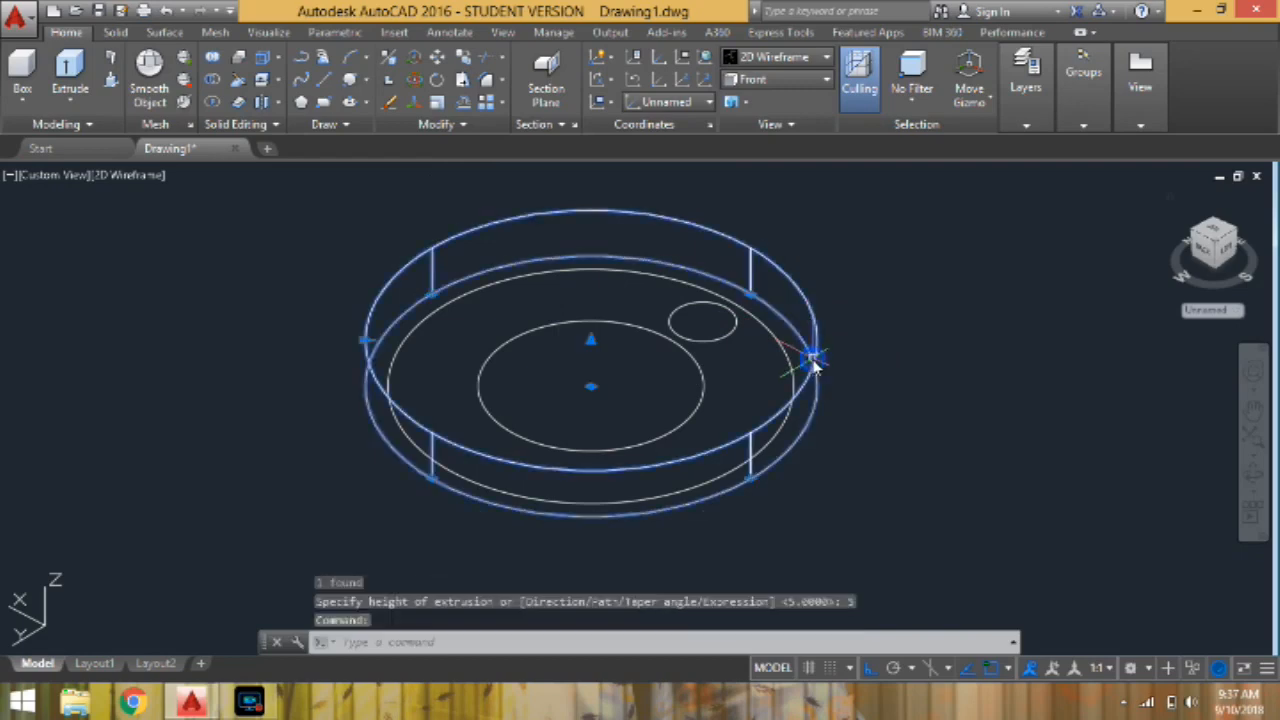
{"action": "left_click", "coordinate": [591, 338]}
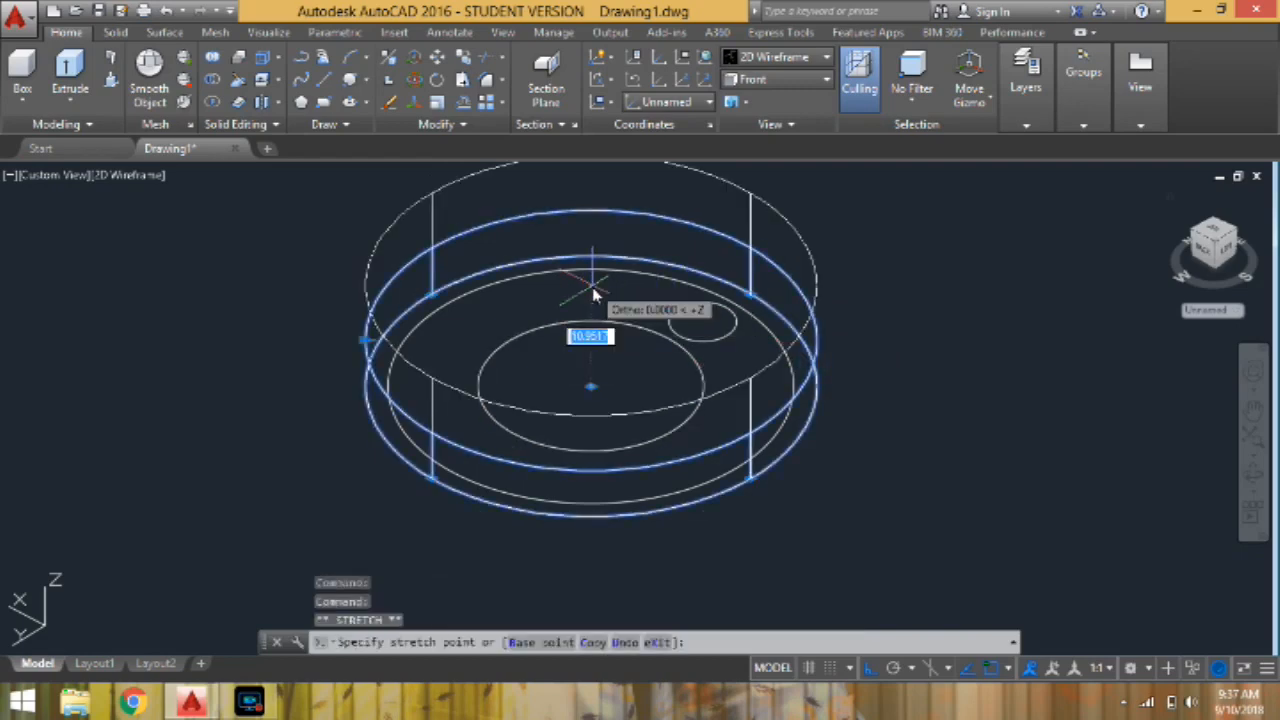
{"action": "type", "text": "5.5"}
{"action": "key", "text": "Return"}
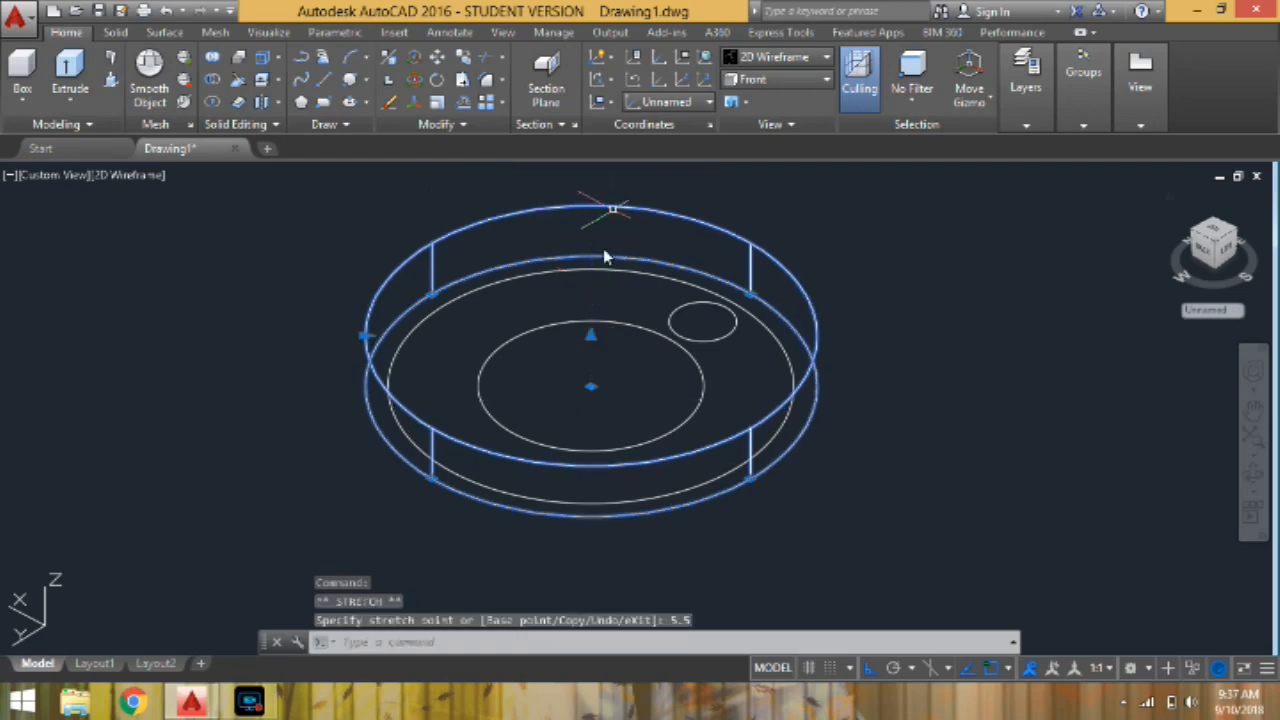
{"action": "key", "text": "Escape"}
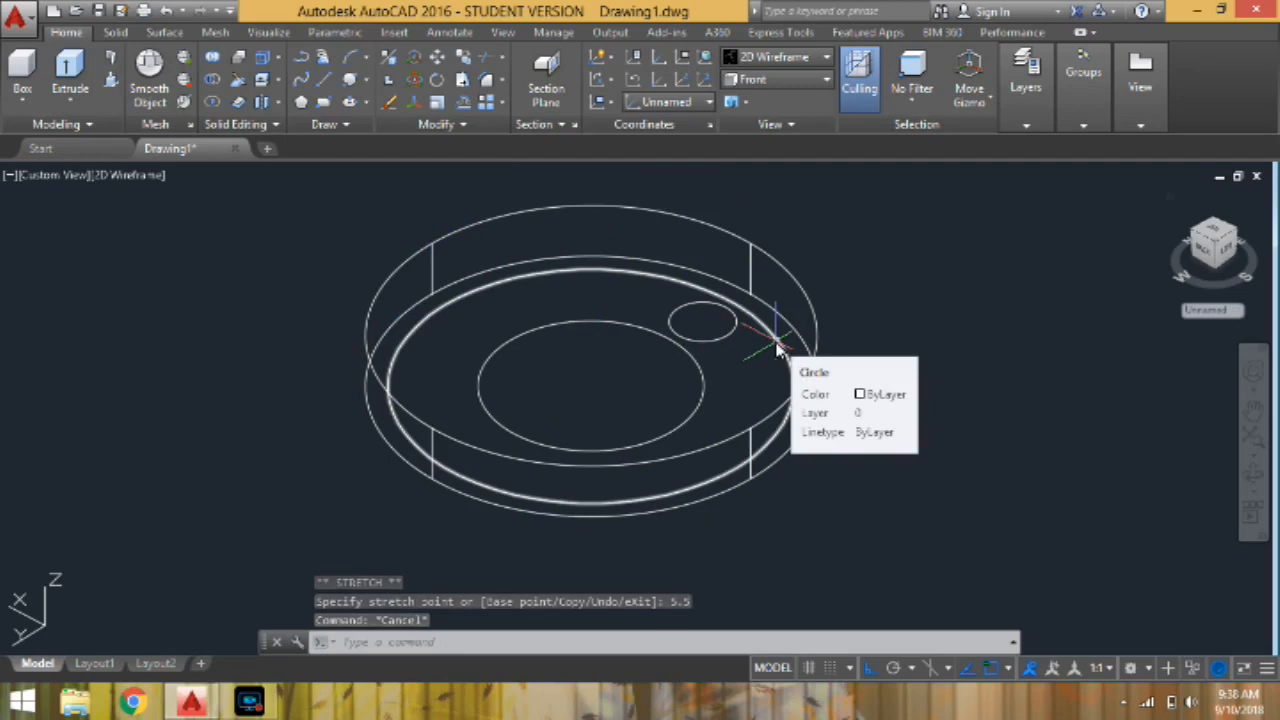
Extrude the radius 18 circle to a height of 6
{"action": "left_click", "coordinate": [778, 347]}
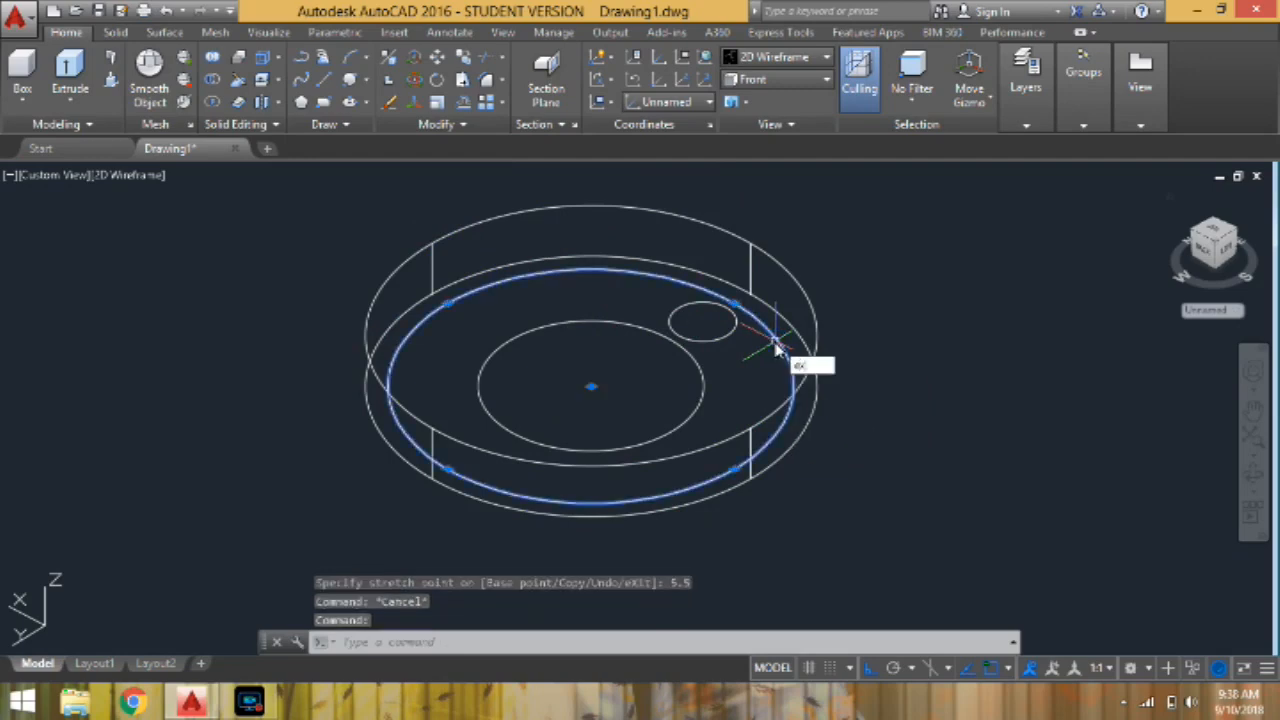
{"action": "key", "text": "Return"}
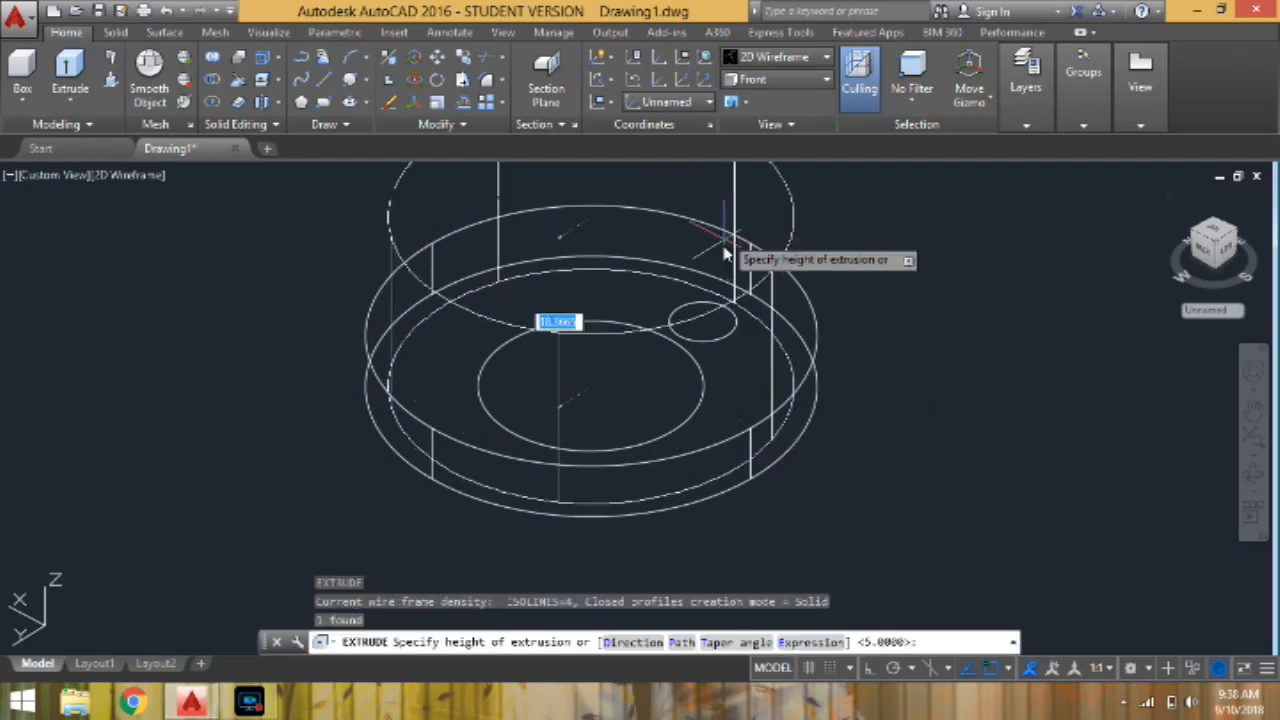
{"action": "type", "text": "6"}
{"action": "key", "text": "Return"}
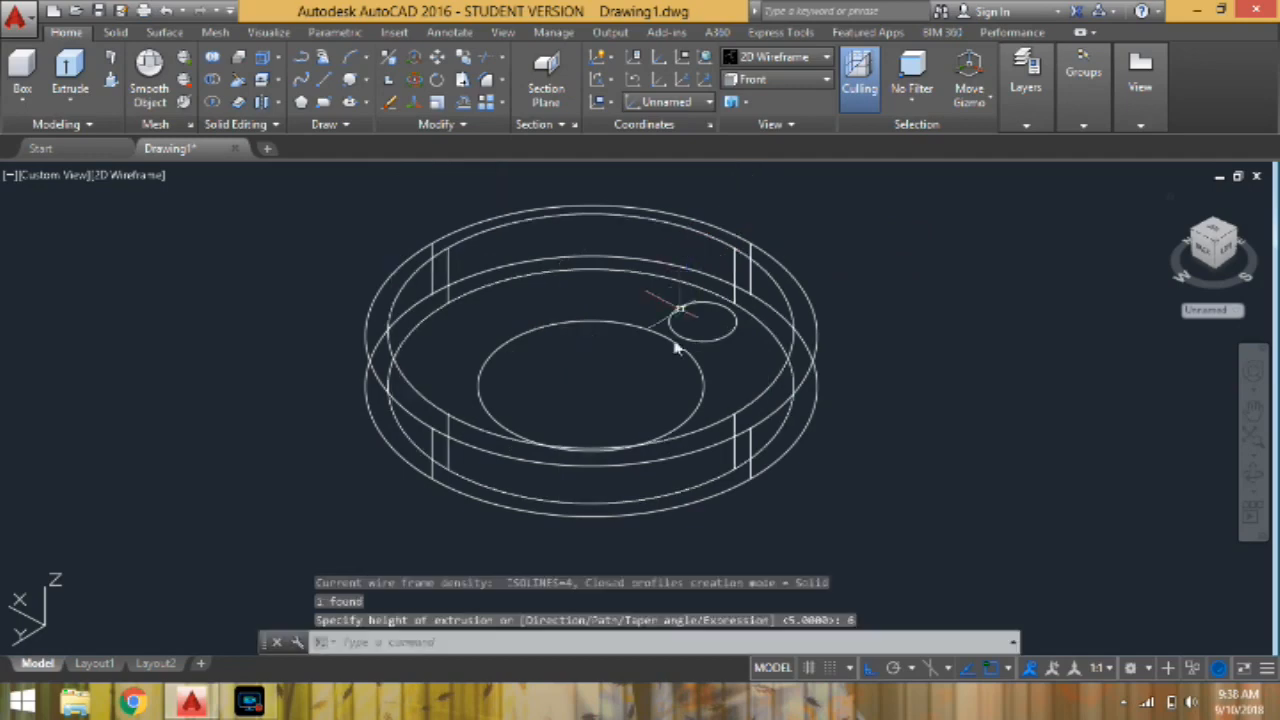
Extrude the radius 10 centre circle and the small radius 3 circle together to a height of 6
{"action": "left_click", "coordinate": [705, 390]}
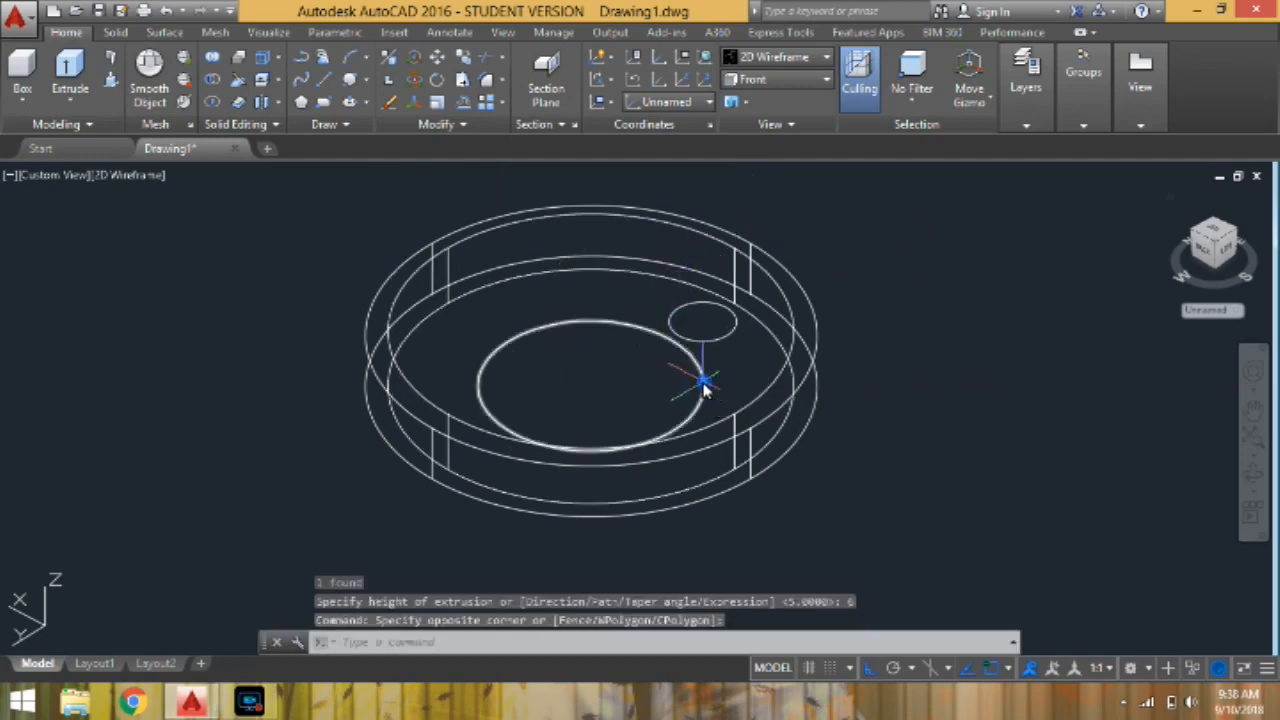
{"action": "left_click", "coordinate": [698, 320]}
{"action": "left_click", "coordinate": [642, 362]}
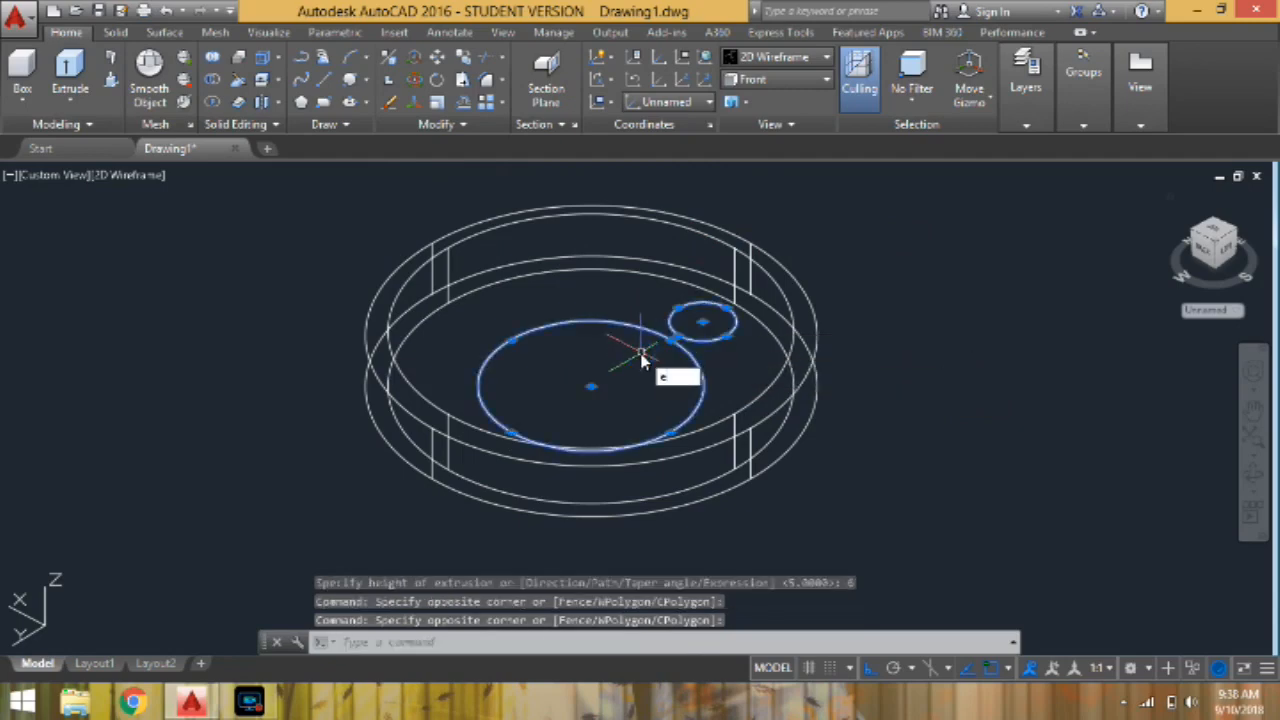
{"action": "key", "text": "Return"}
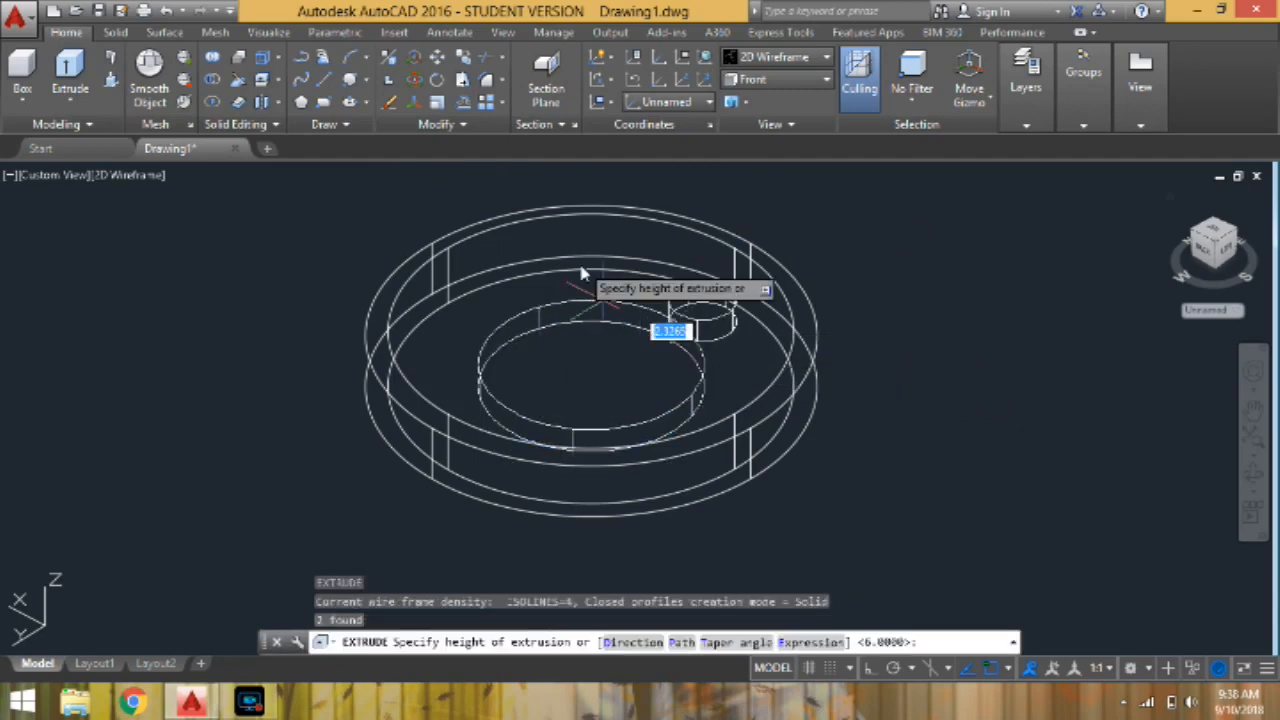
{"action": "type", "text": "6"}
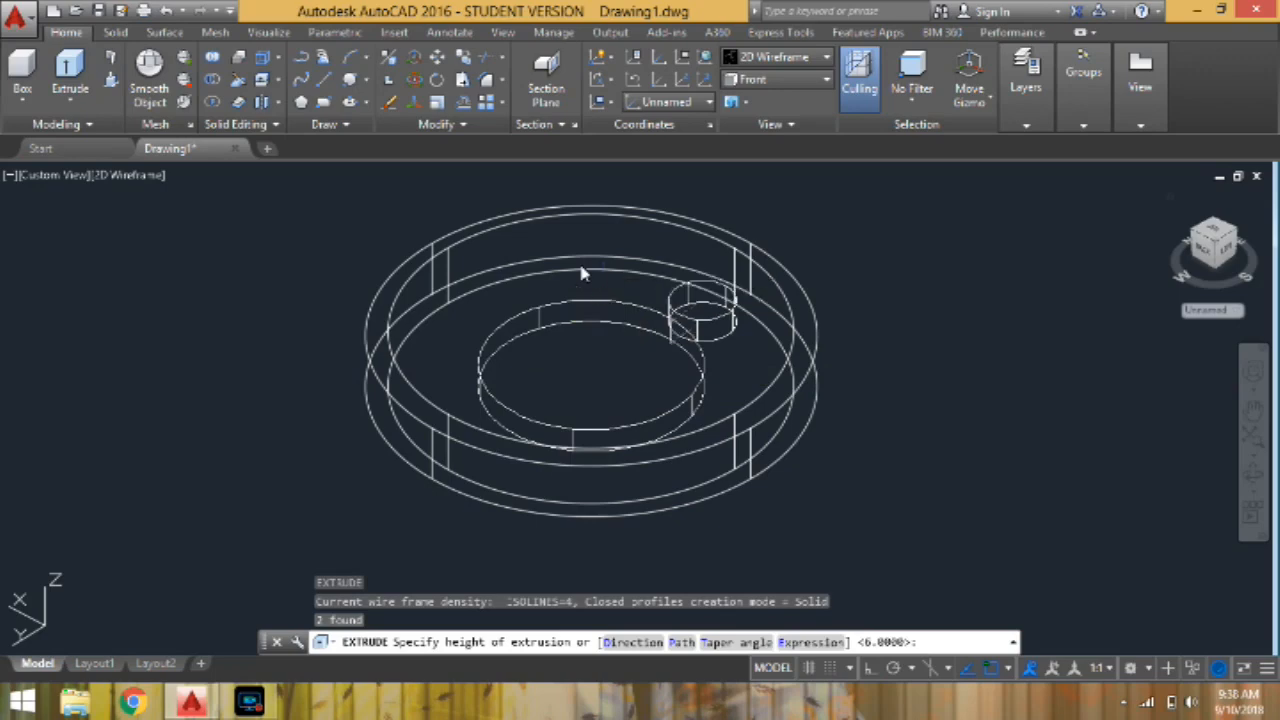
{"action": "key", "text": "Return"}
{"action": "key", "text": "Escape"}
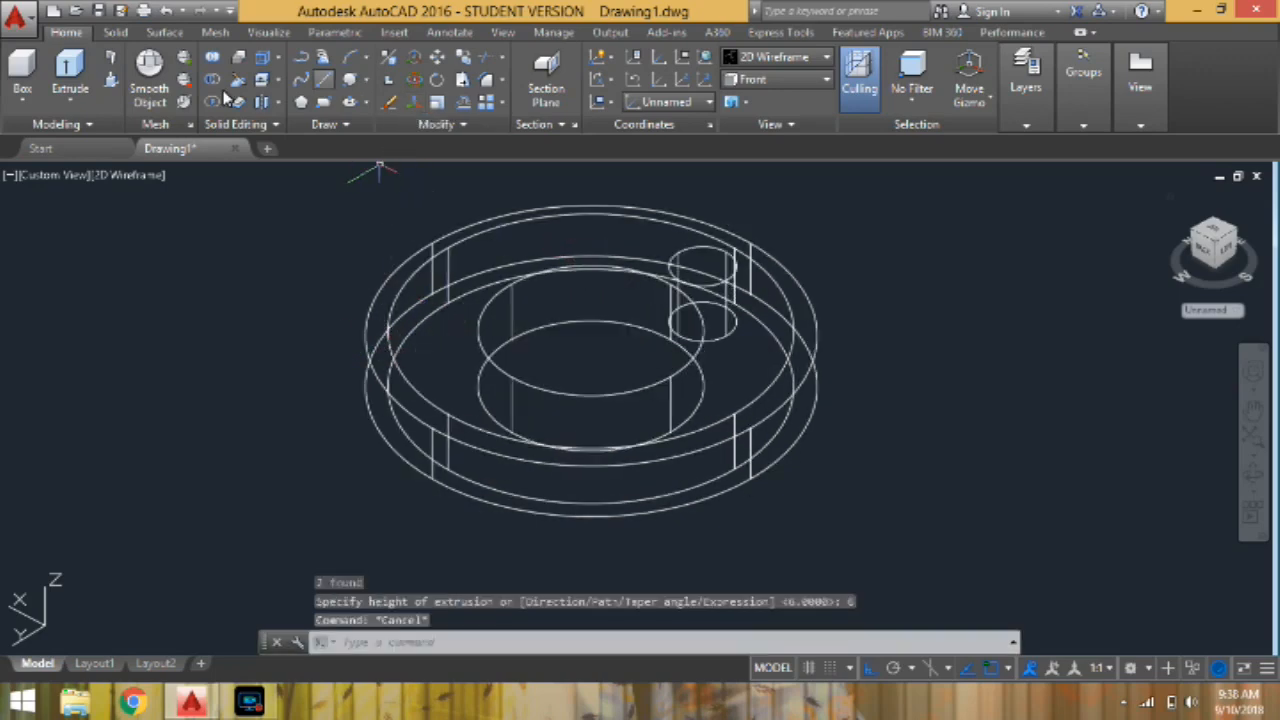
Subtract the radius 10 centre cylinder from the toothed gear body and the surrounding hub disc
{"action": "type", "text": "sub"}
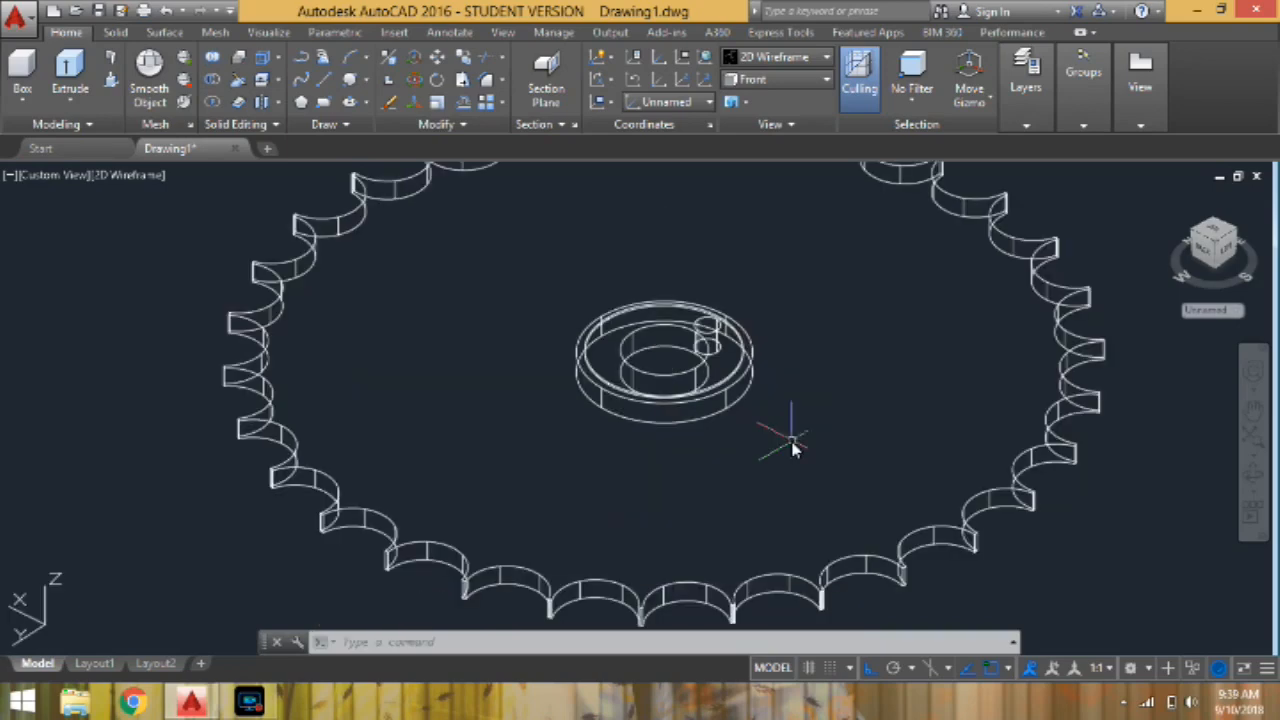
{"action": "key", "text": "Return"}
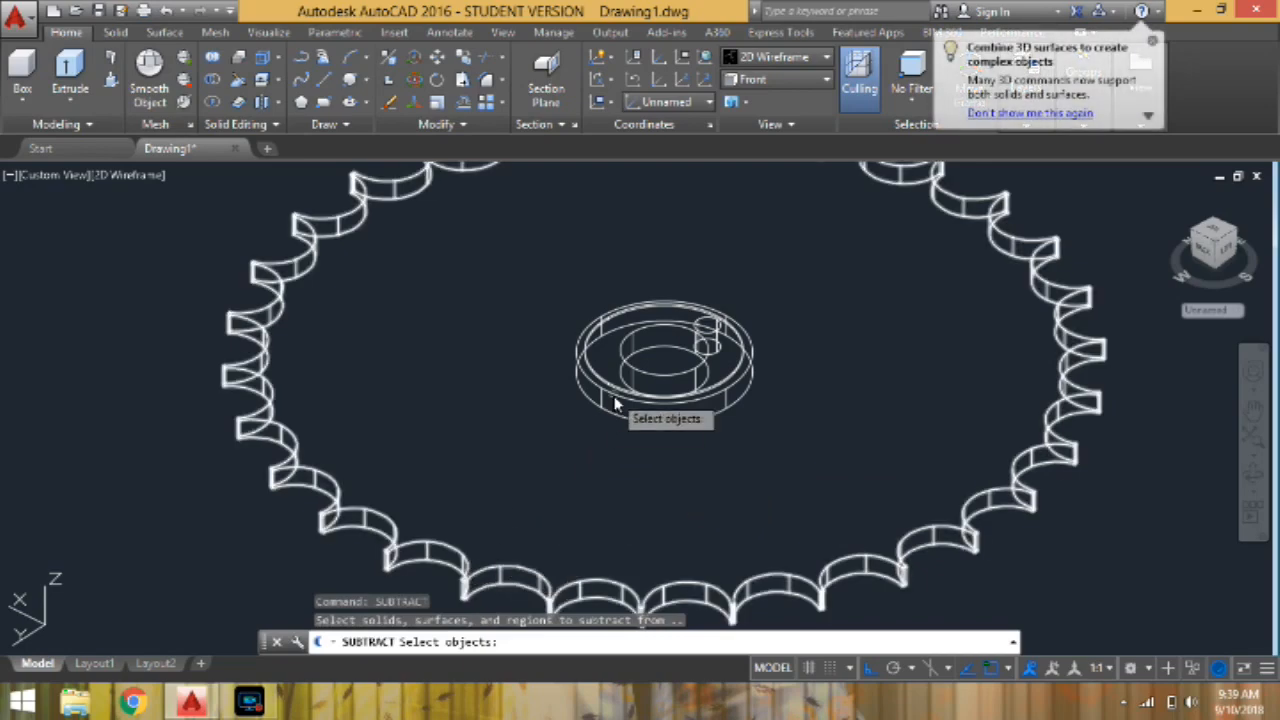
{"action": "left_click", "coordinate": [478, 585]}
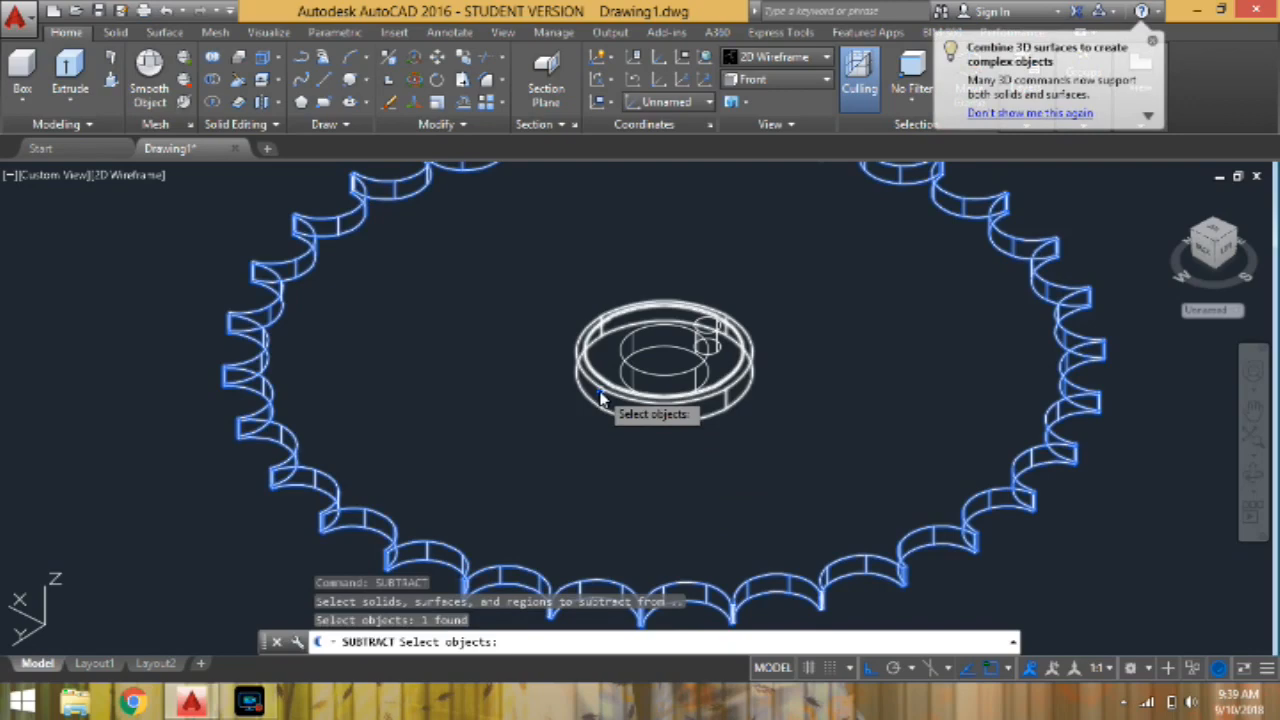
{"action": "left_click", "coordinate": [601, 398]}
{"action": "right_click", "coordinate": [560, 479]}
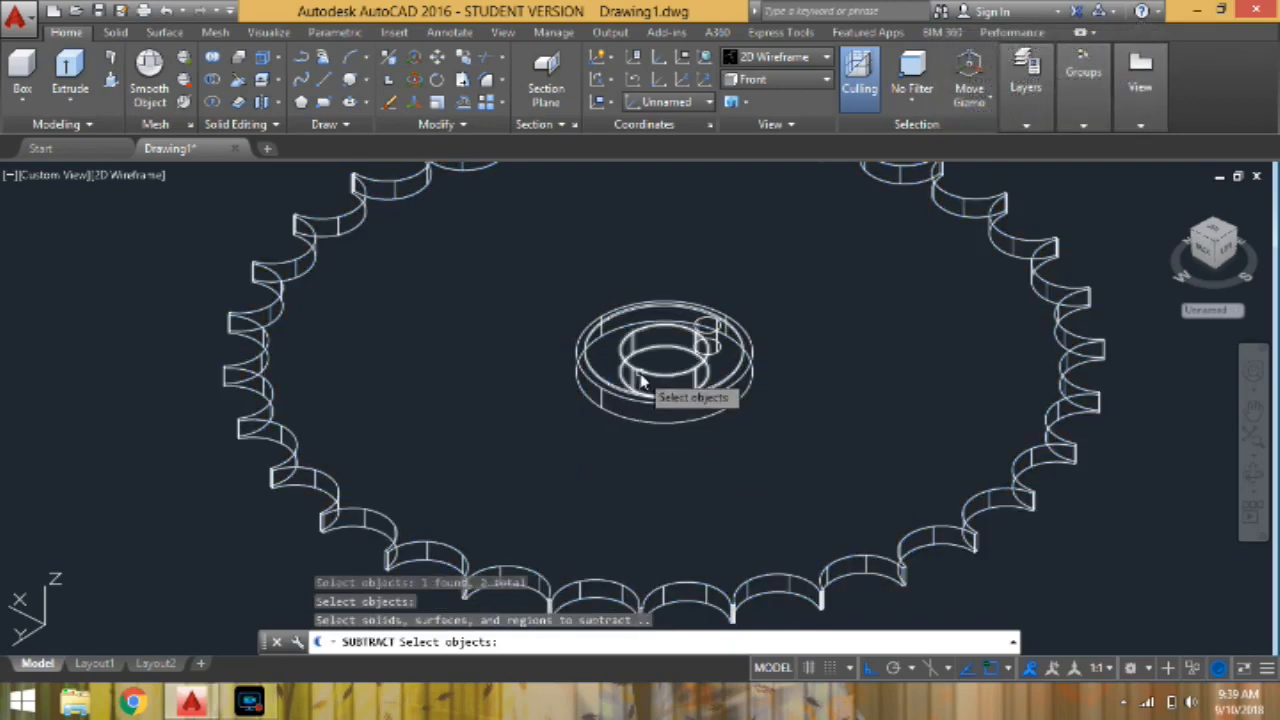
{"action": "left_click", "coordinate": [640, 378]}
{"action": "right_click", "coordinate": [640, 378]}
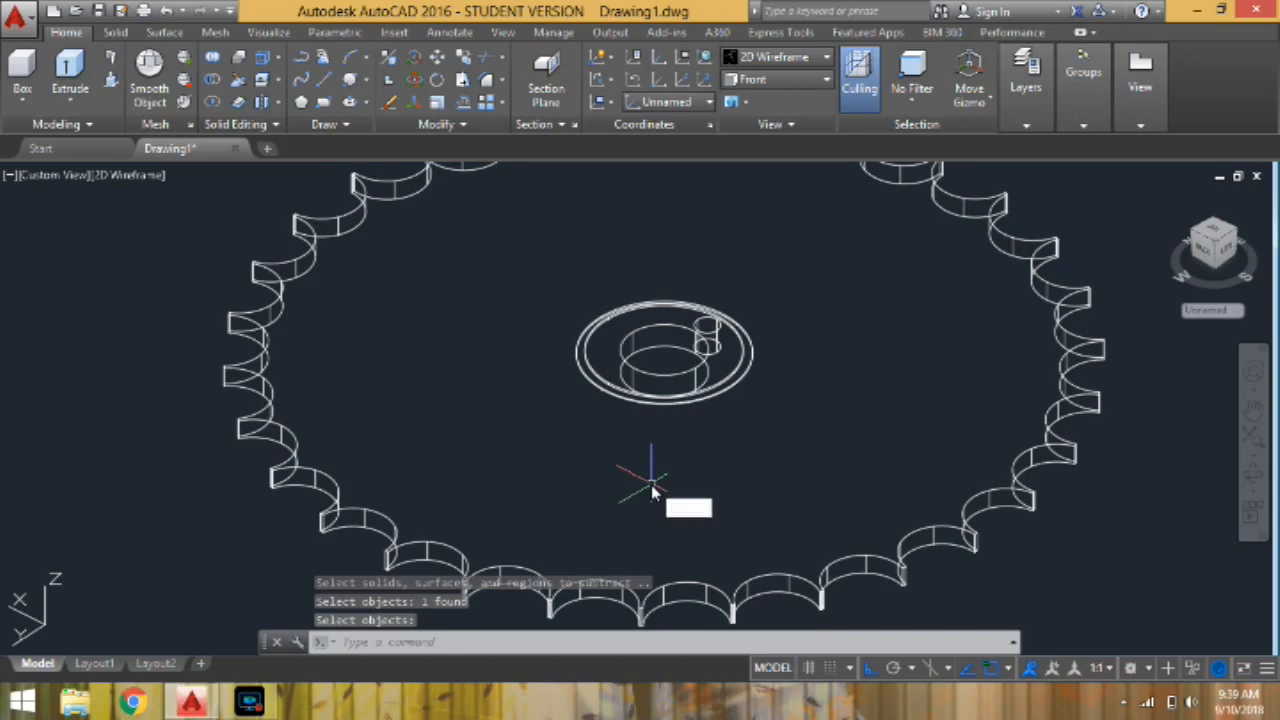
Subtract the small radius 3 cylinder beside the centre hole from the gear body
{"action": "key", "text": "Return"}
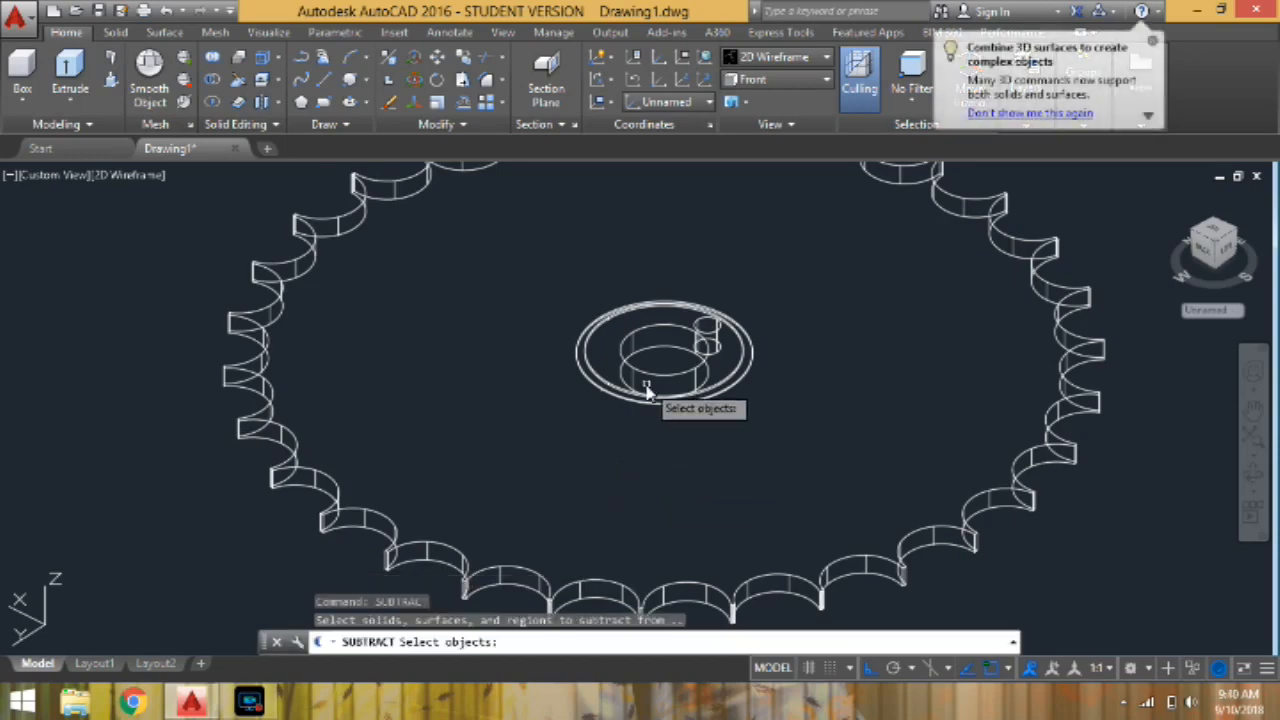
{"action": "left_click", "coordinate": [643, 404]}
{"action": "right_click", "coordinate": [643, 404]}
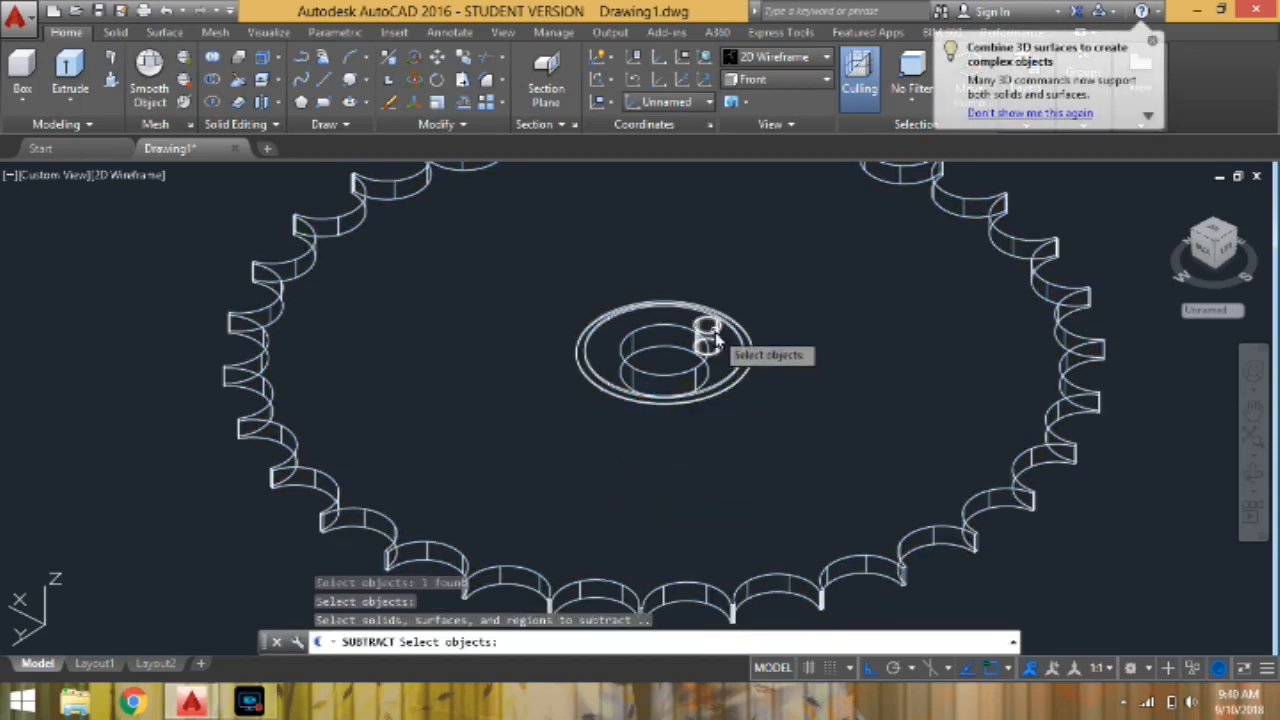
{"action": "left_click", "coordinate": [715, 331]}
{"action": "right_click", "coordinate": [715, 331]}
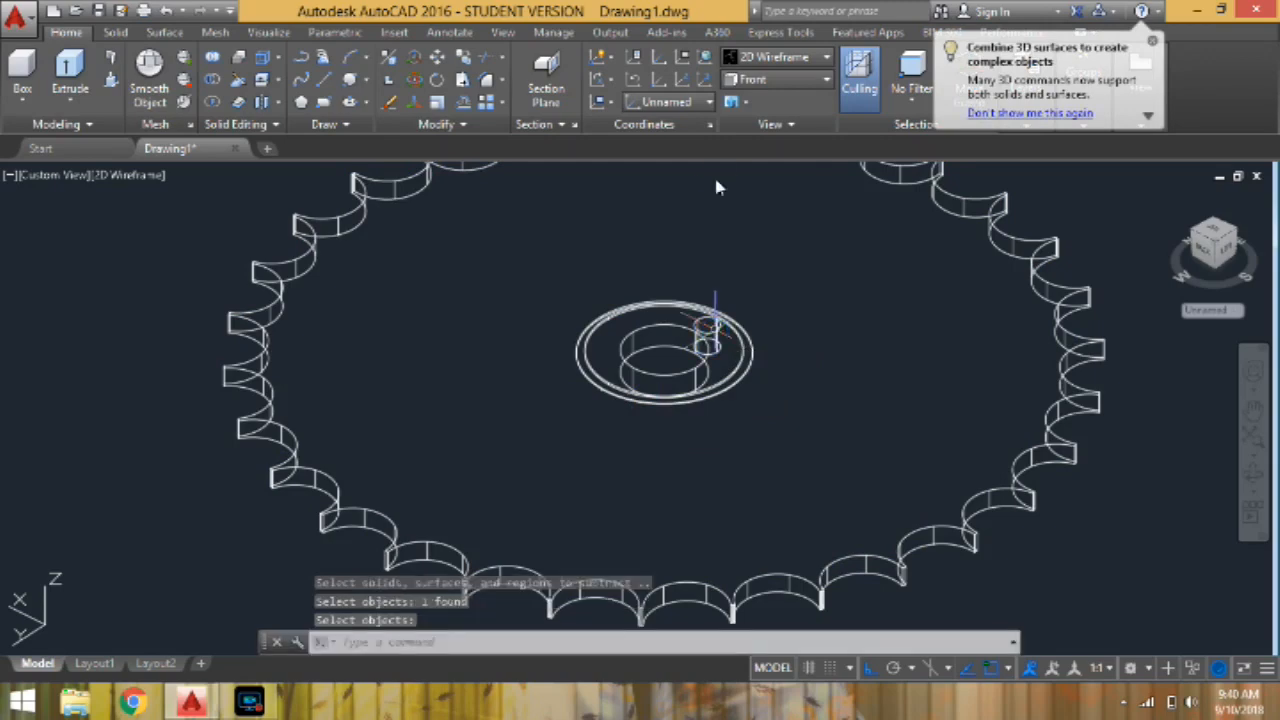
Display the gear in the Realistic visual style and orbit to inspect its holes and hub
{"action": "left_click", "coordinate": [766, 57]}
{"action": "left_click", "coordinate": [996, 95]}
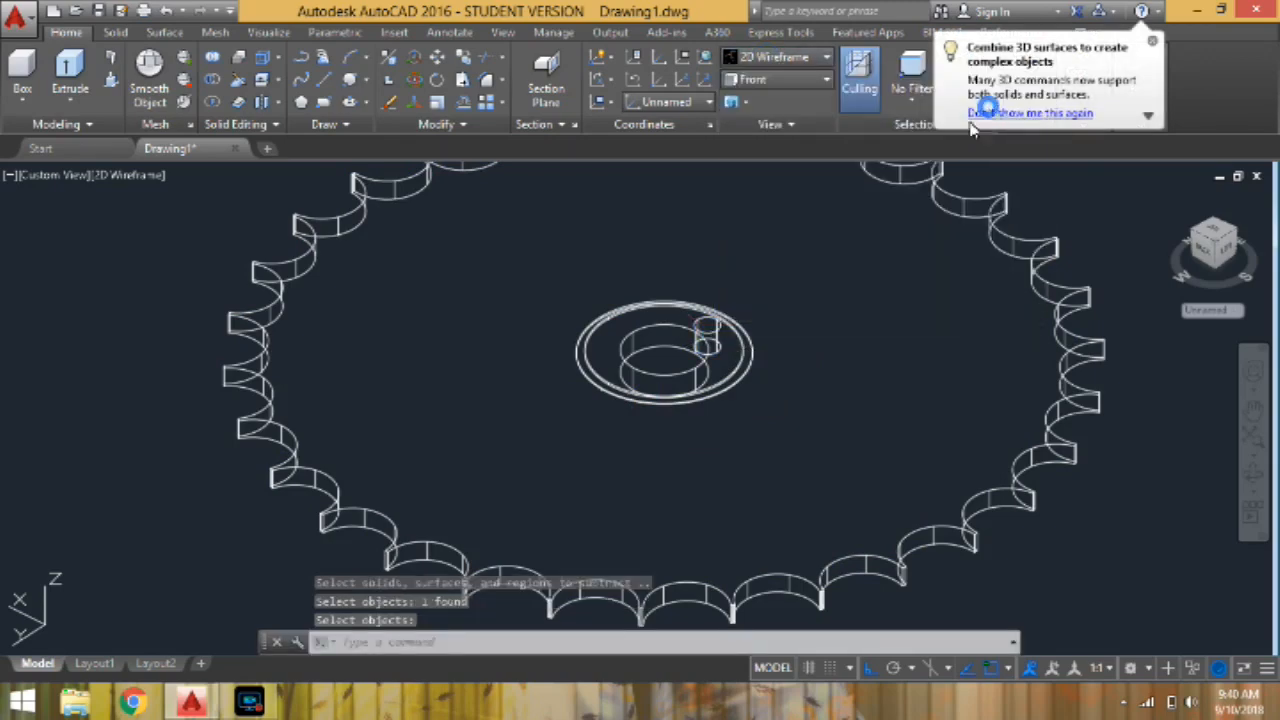
{"action": "middle_click_drag", "start_coordinate": [686, 380], "coordinate": [607, 434], "text": "shift"}
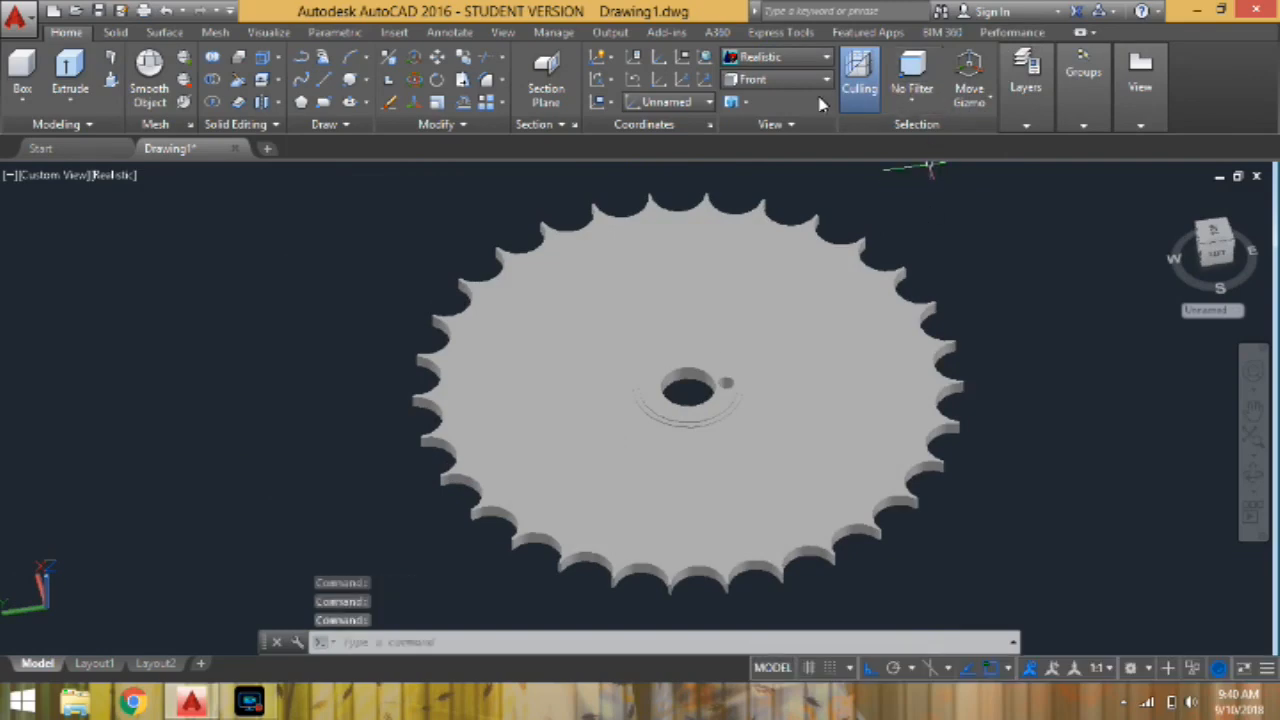
View the whole shaded gear from the Top preset view
{"action": "left_click", "coordinate": [777, 98]}
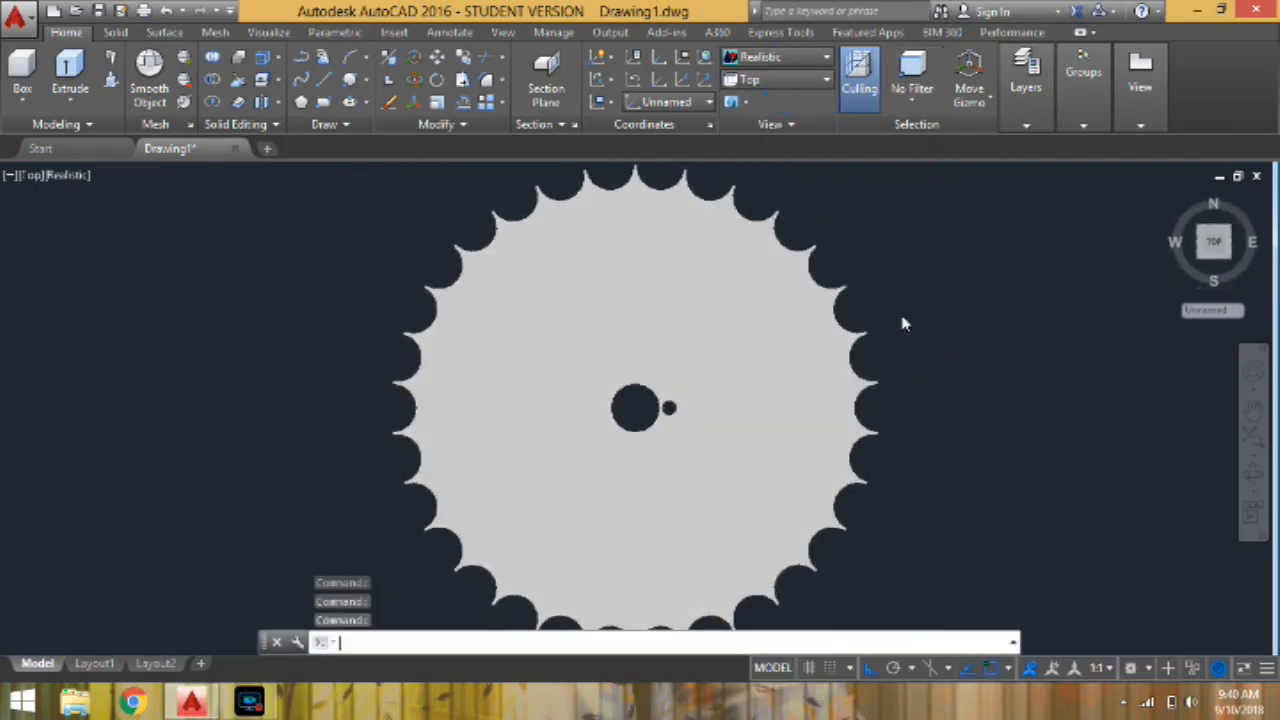
{"action": "middle_click_drag", "start_coordinate": [924, 398], "coordinate": [826, 448]}
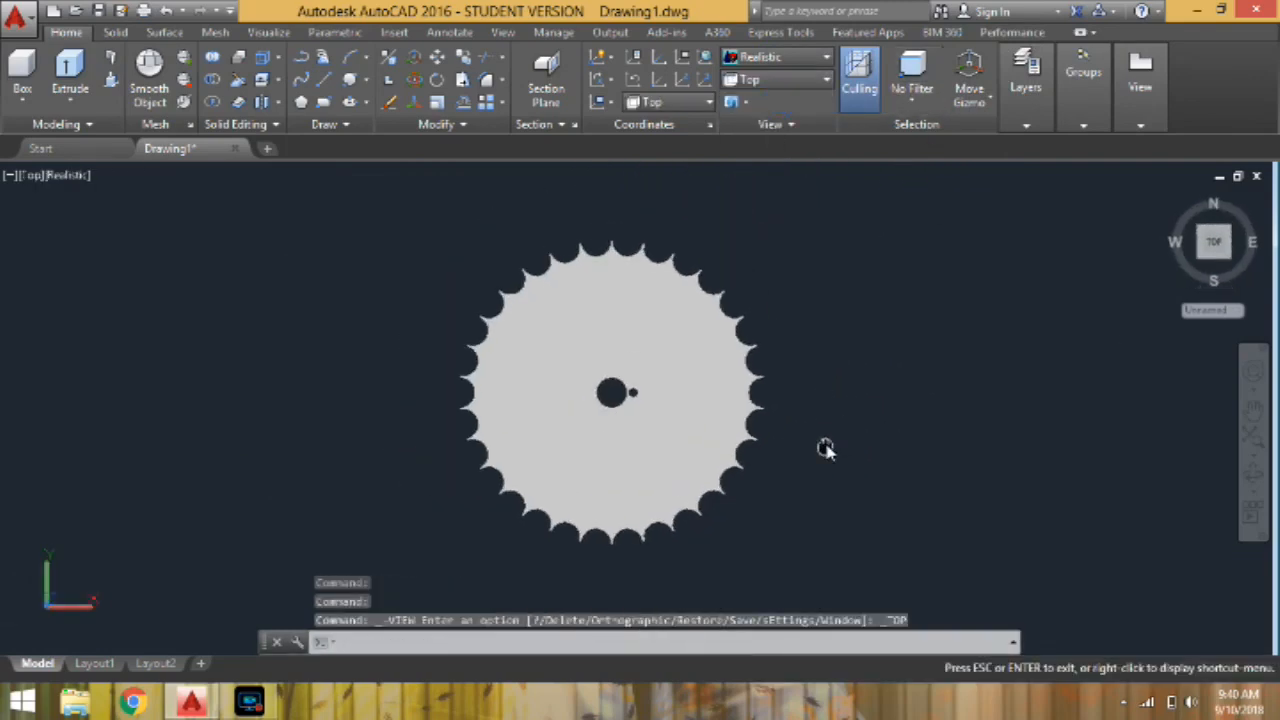
{"action": "key", "text": "Escape"}
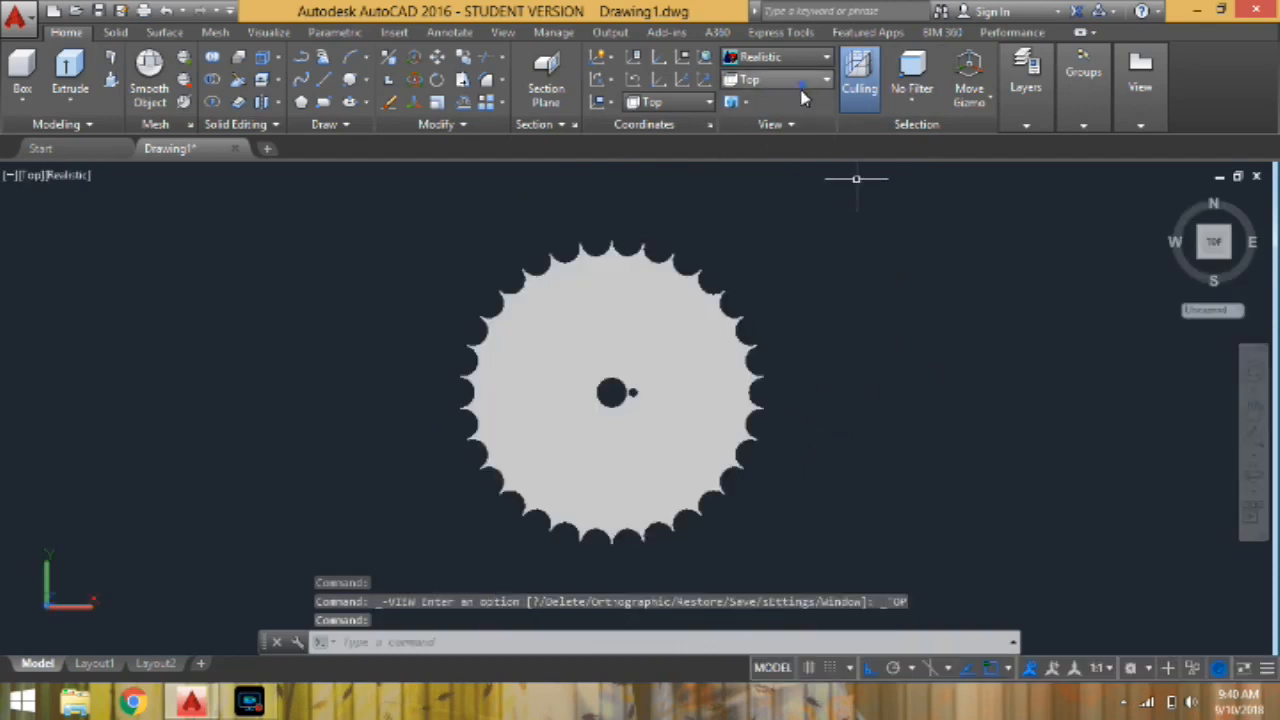
View the finished gear from the SW Isometric and SE Isometric preset views, ending with the whole part in frame
{"action": "left_click", "coordinate": [803, 81]}
{"action": "left_click", "coordinate": [783, 213]}
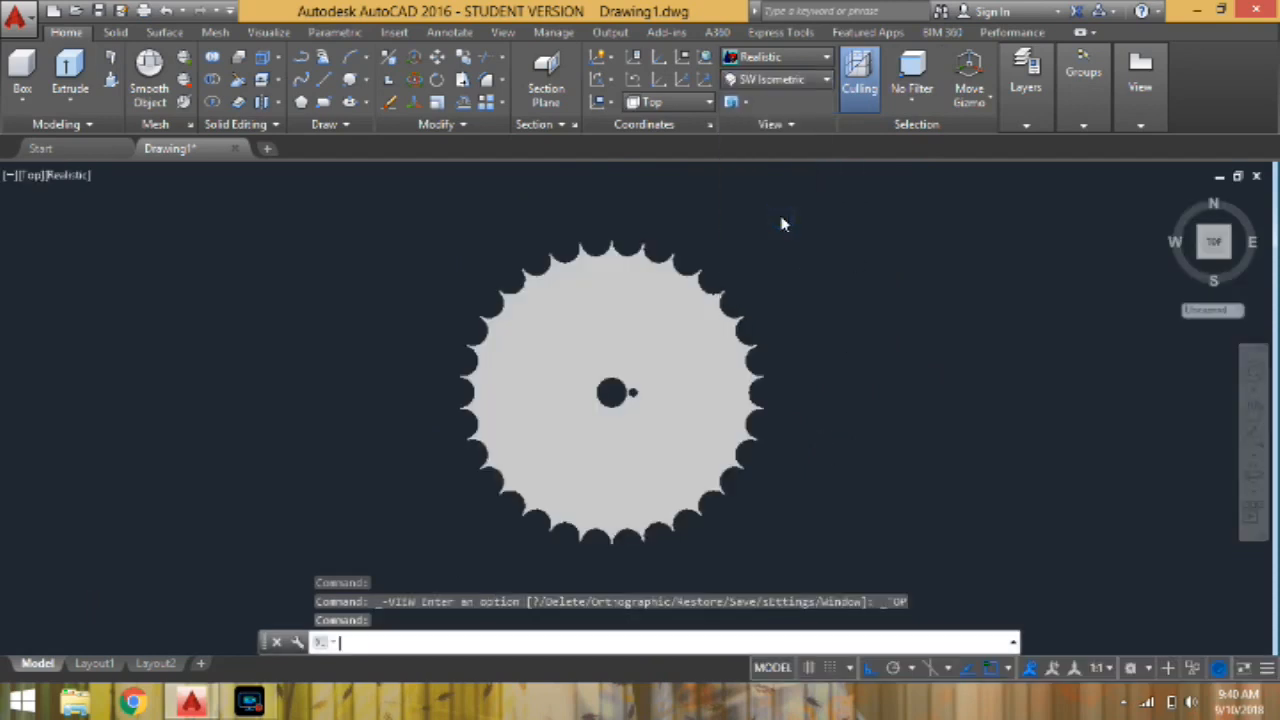
{"action": "left_click", "coordinate": [800, 79]}
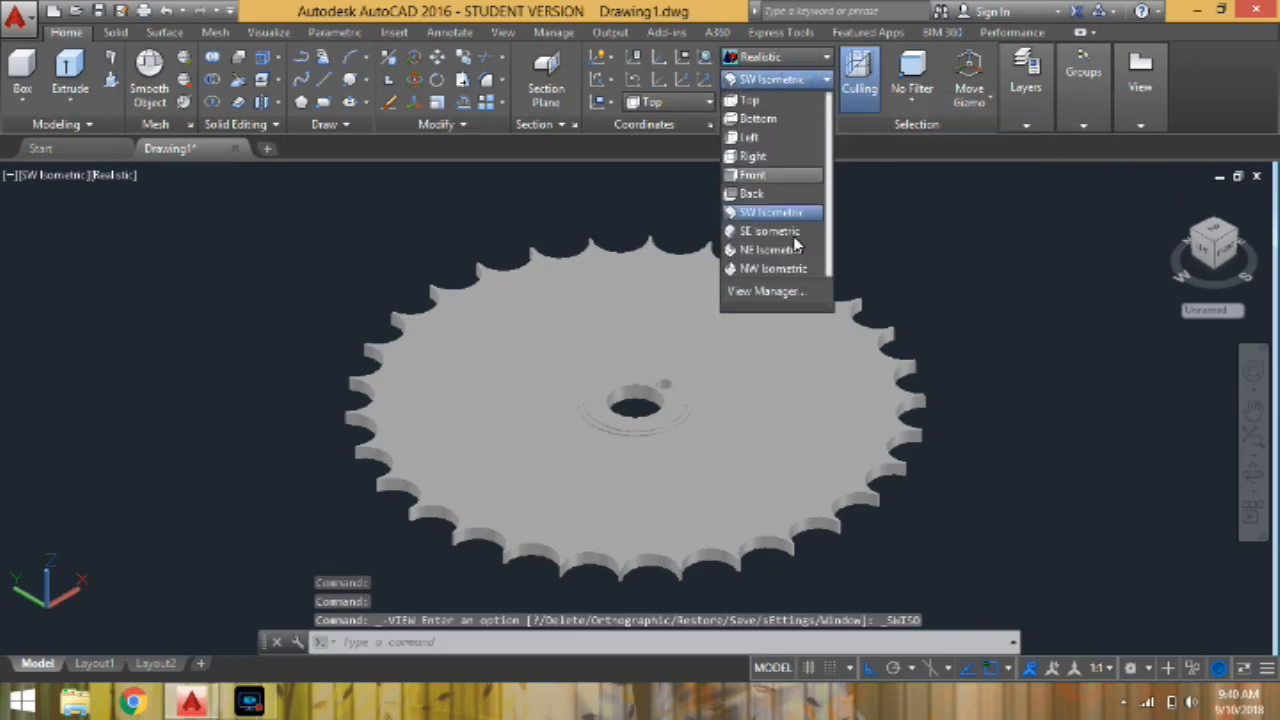
{"action": "left_click", "coordinate": [793, 234]}
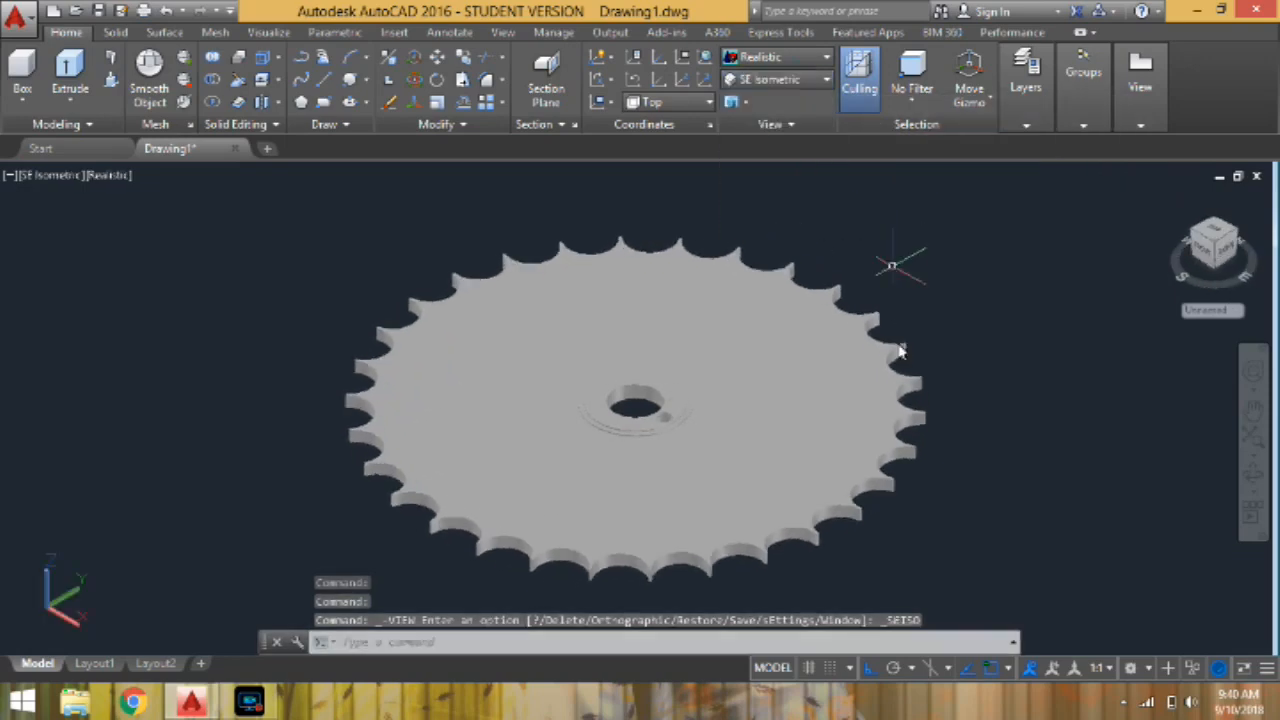
{"action": "scroll", "coordinate": [985, 443], "scroll_direction": "down", "scroll_amount": 2}
{"action": "middle_click_drag", "start_coordinate": [917, 428], "coordinate": [841, 414]}
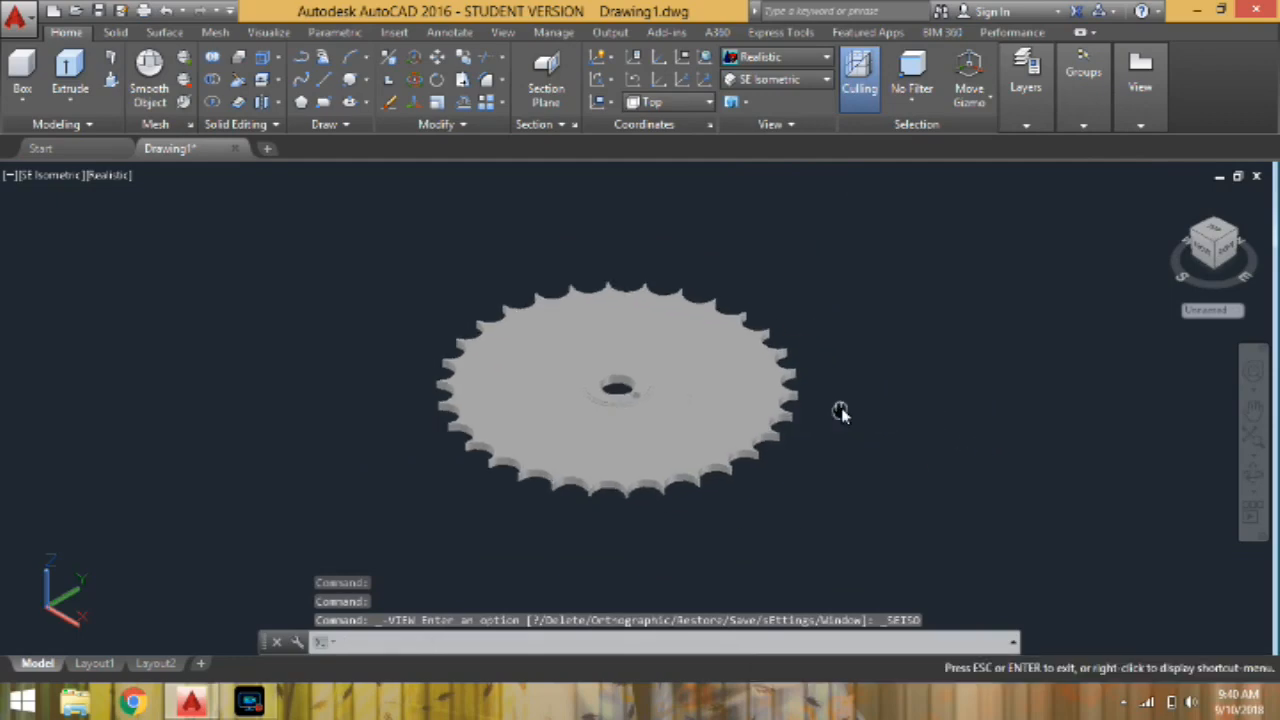
{"action": "left_click", "coordinate": [252, 701]}
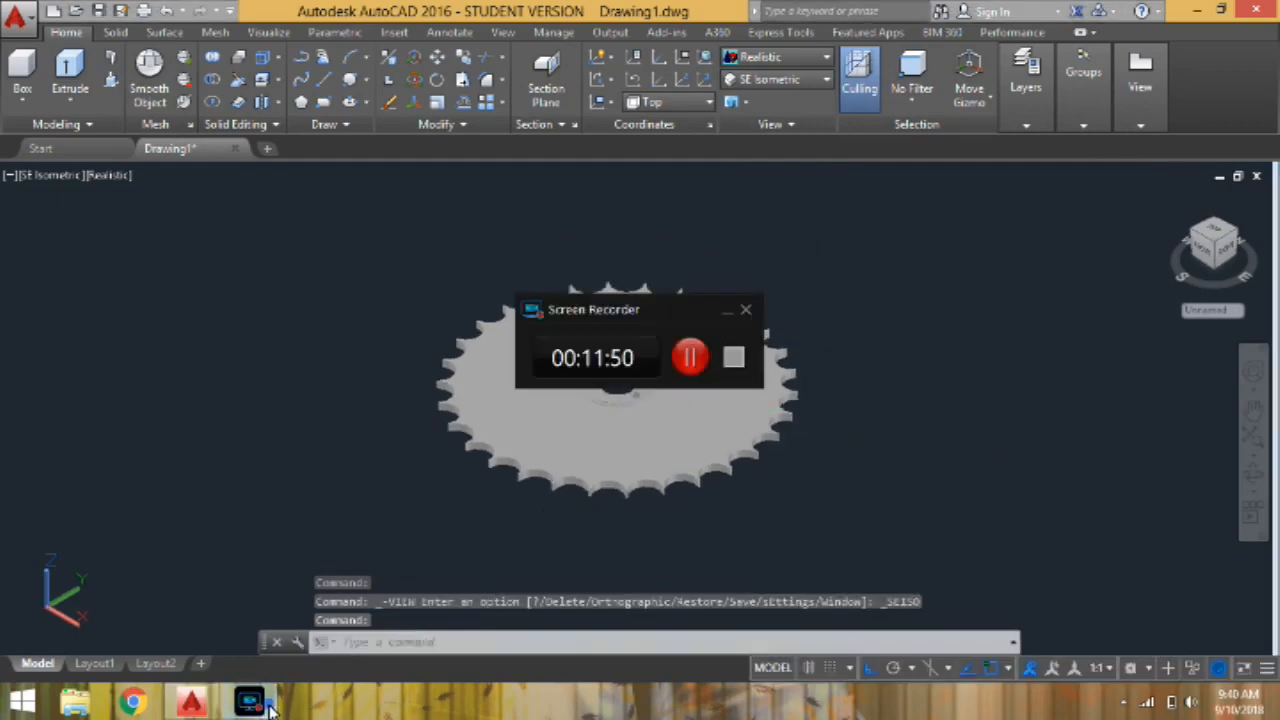